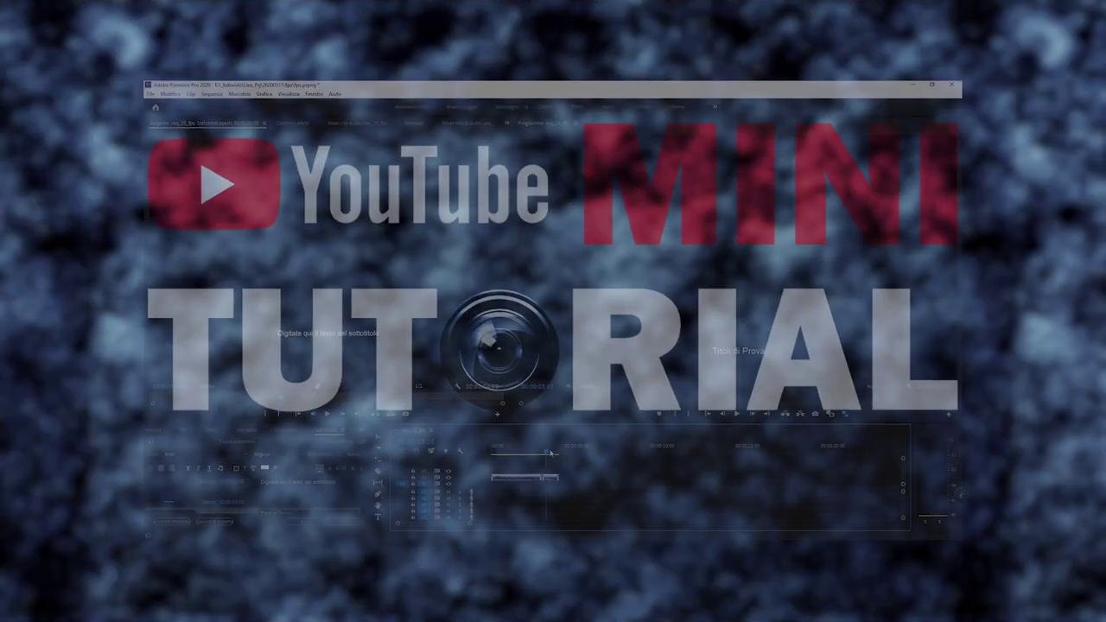
Scrub the sequence to 00:00:02:12 and choose Nuovo elemento > Sottotitoli in the Project panel
{"action": "mouse_move", "coordinate": [551, 453]}
{"action": "left_mouse_down"}
{"action": "mouse_move", "coordinate": [541, 465]}
{"action": "mouse_move", "coordinate": [551, 453]}
{"action": "mouse_move", "coordinate": [518, 449]}
{"action": "mouse_move", "coordinate": [548, 446]}
{"action": "mouse_move", "coordinate": [526, 444]}
{"action": "left_mouse_up"}
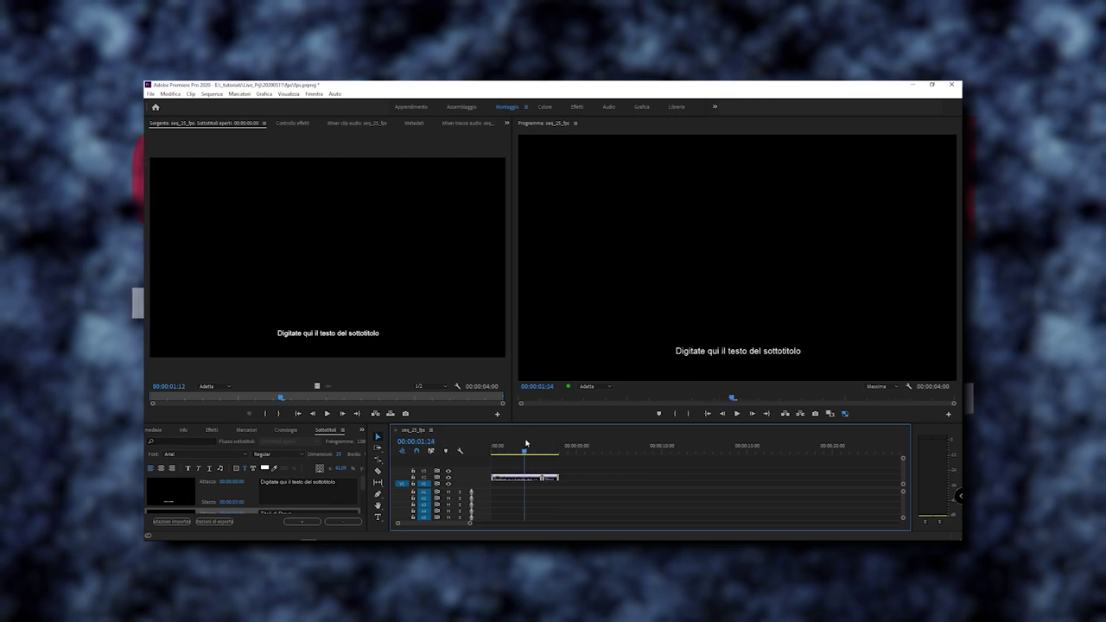
{"action": "mouse_move", "coordinate": [526, 443]}
{"action": "left_mouse_down"}
{"action": "mouse_move", "coordinate": [550, 442]}
{"action": "mouse_move", "coordinate": [520, 441]}
{"action": "left_mouse_up"}
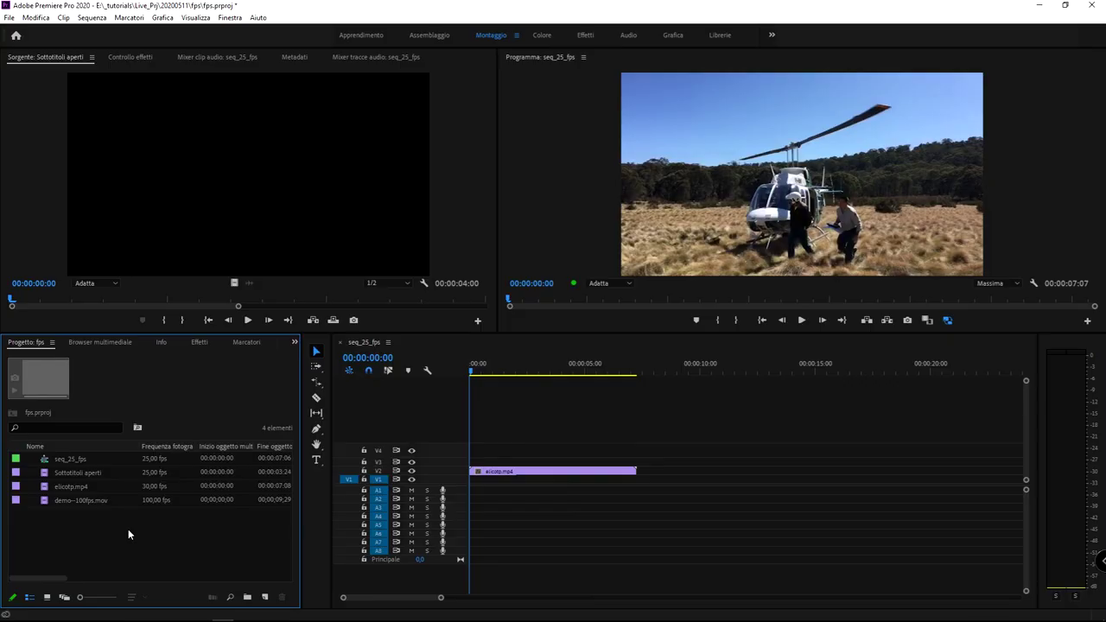
{"action": "right_click", "coordinate": [194, 548]}
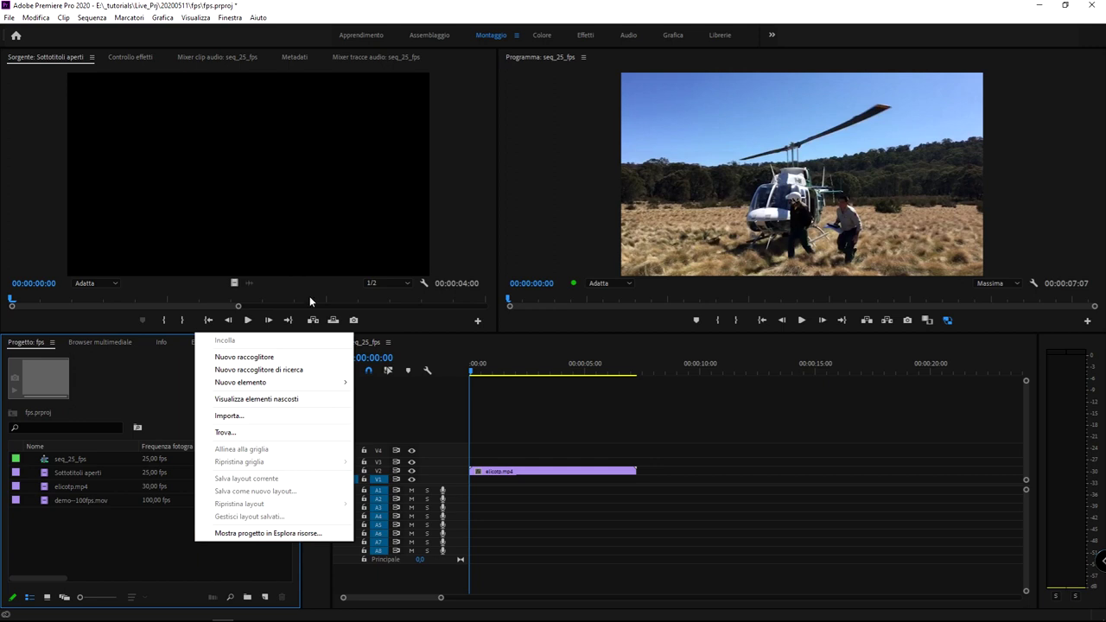
{"action": "mouse_move", "coordinate": [319, 388]}
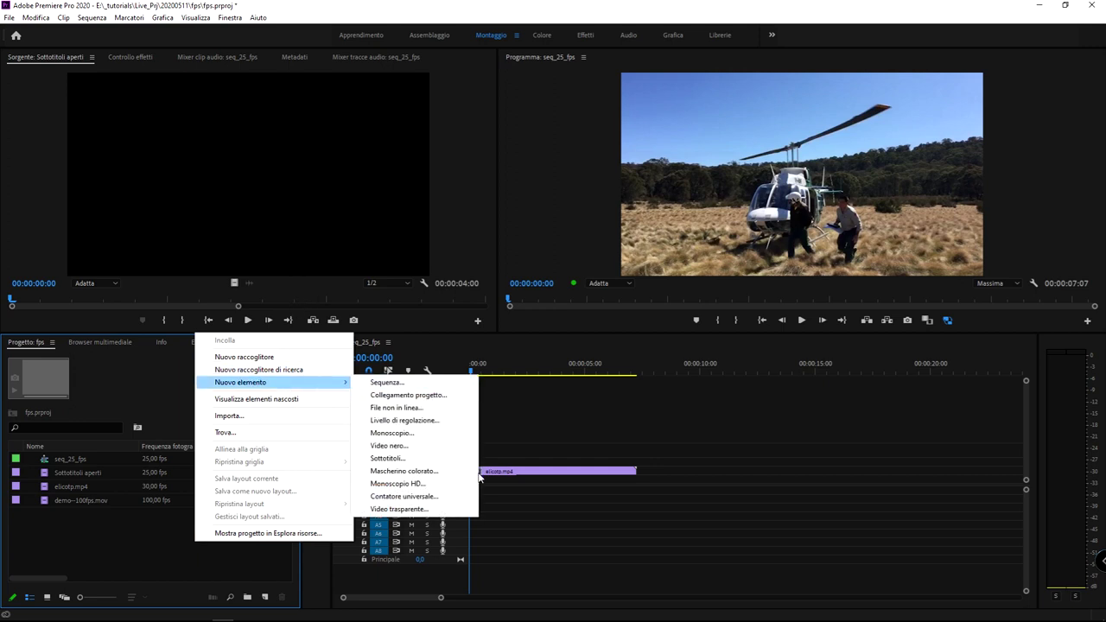
{"action": "left_click", "coordinate": [445, 464]}
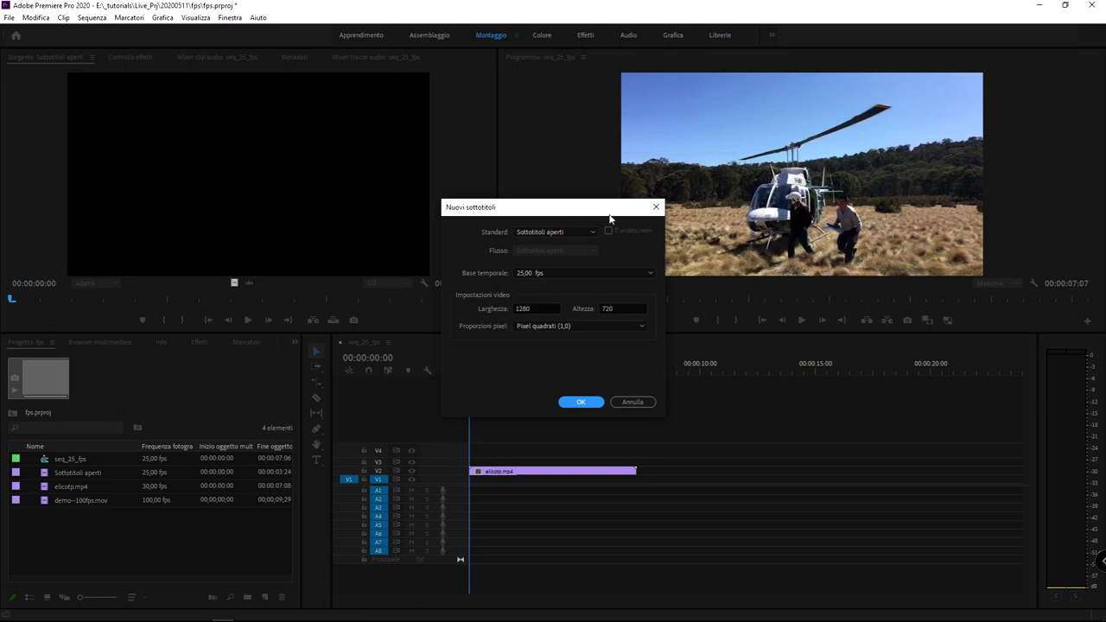
Confirm a Sottotitoli aperti subtitles item at 25 fps, 1280×720
{"action": "left_click_drag", "start_coordinate": [610, 214], "coordinate": [679, 189]}
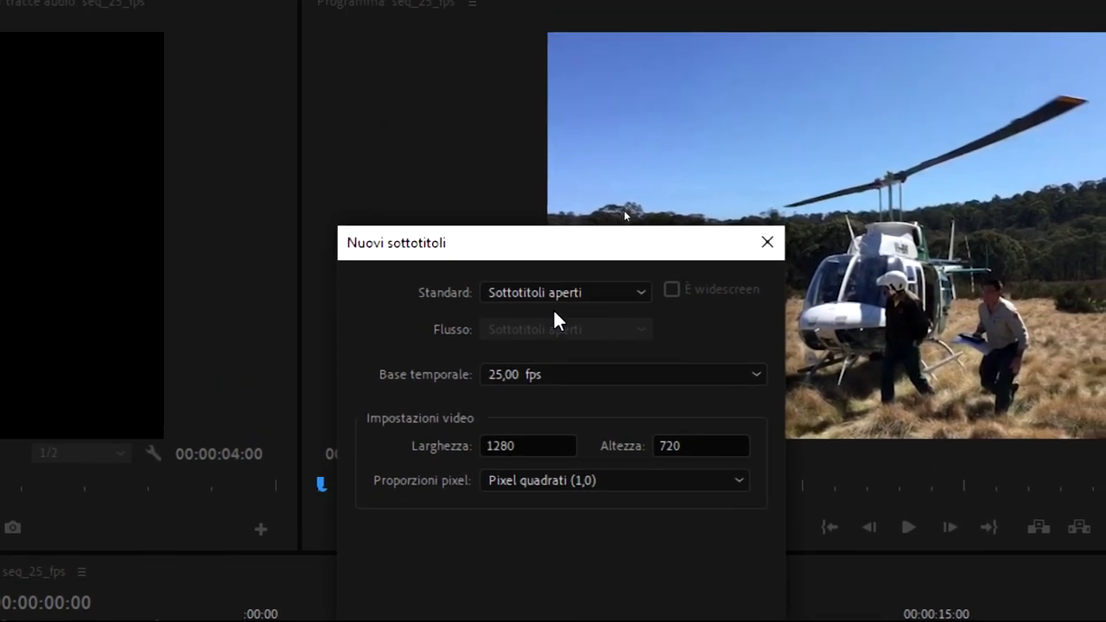
{"action": "left_click", "coordinate": [554, 313]}
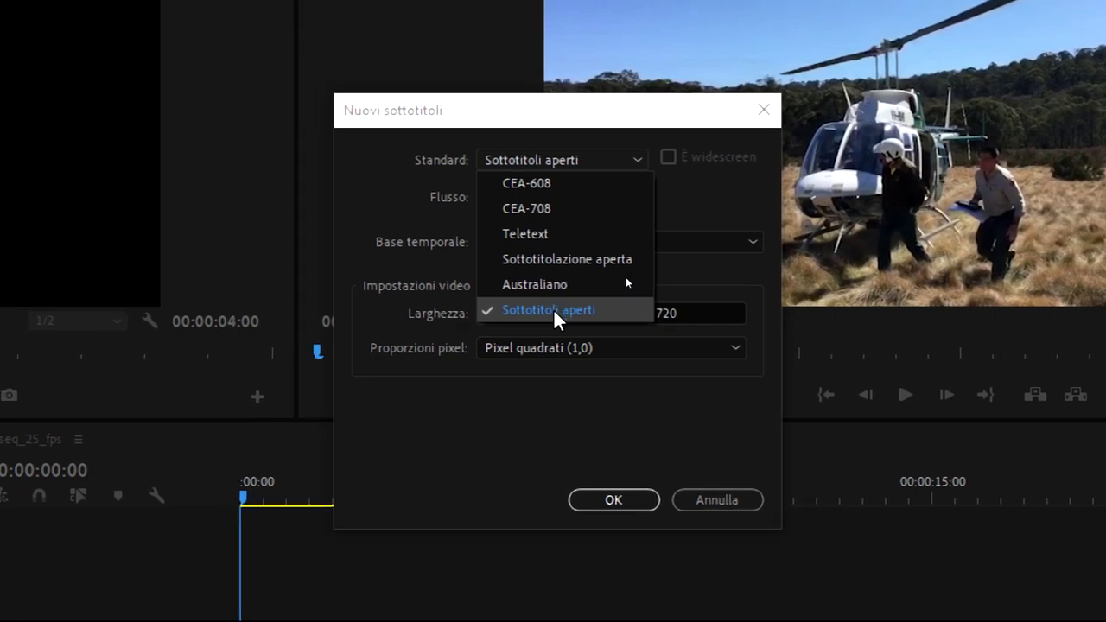
{"action": "left_click", "coordinate": [554, 313]}
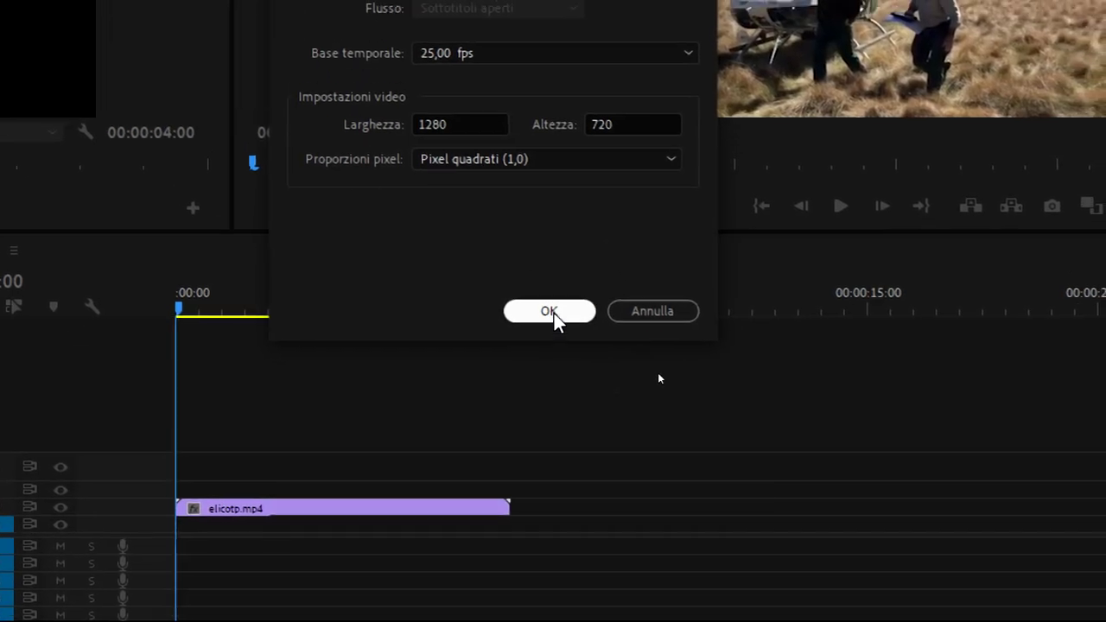
{"action": "left_click", "coordinate": [552, 312]}
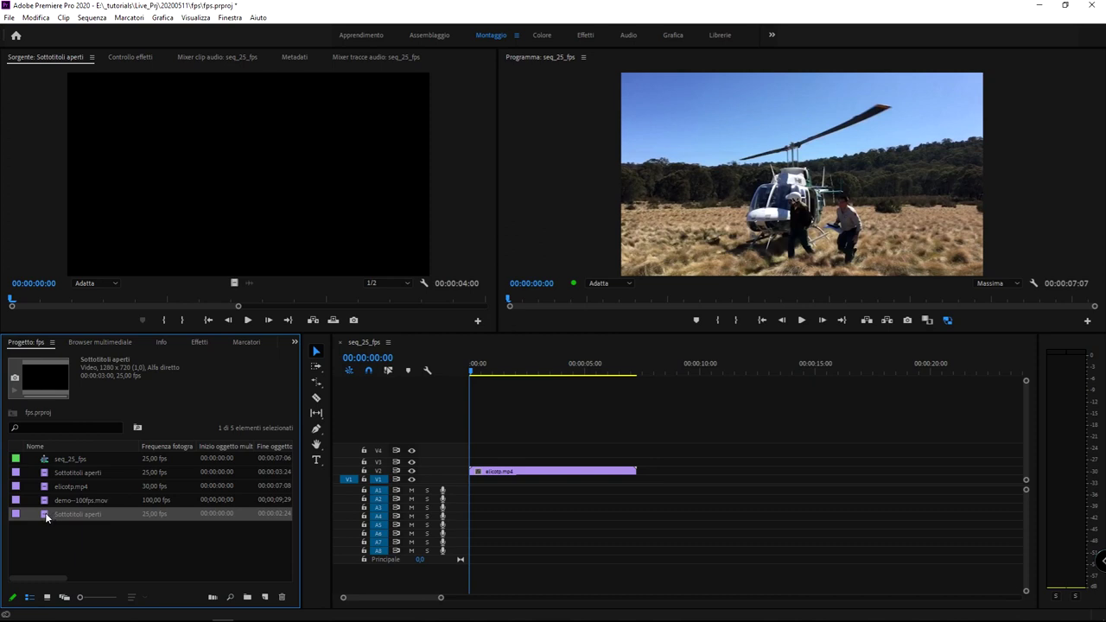
Place the Sottotitoli aperti item above elicotp.mp4 and open it in the Sottotitoli panel
{"action": "left_click_drag", "start_coordinate": [45, 515], "coordinate": [497, 465]}
{"action": "left_click_drag", "start_coordinate": [524, 373], "coordinate": [497, 375]}
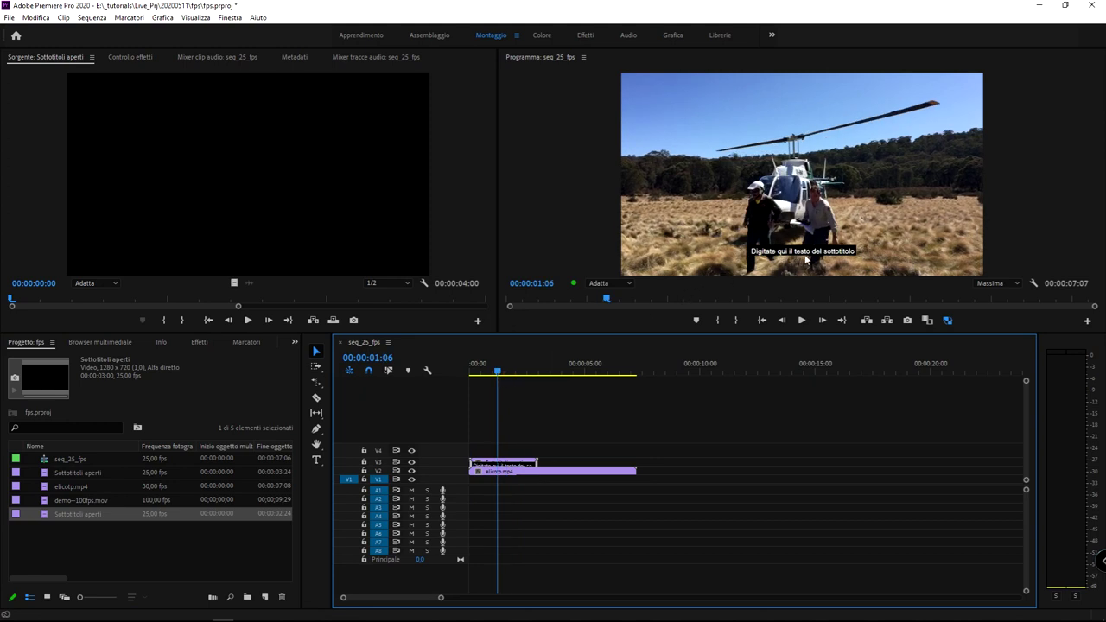
{"action": "double_click", "coordinate": [45, 515]}
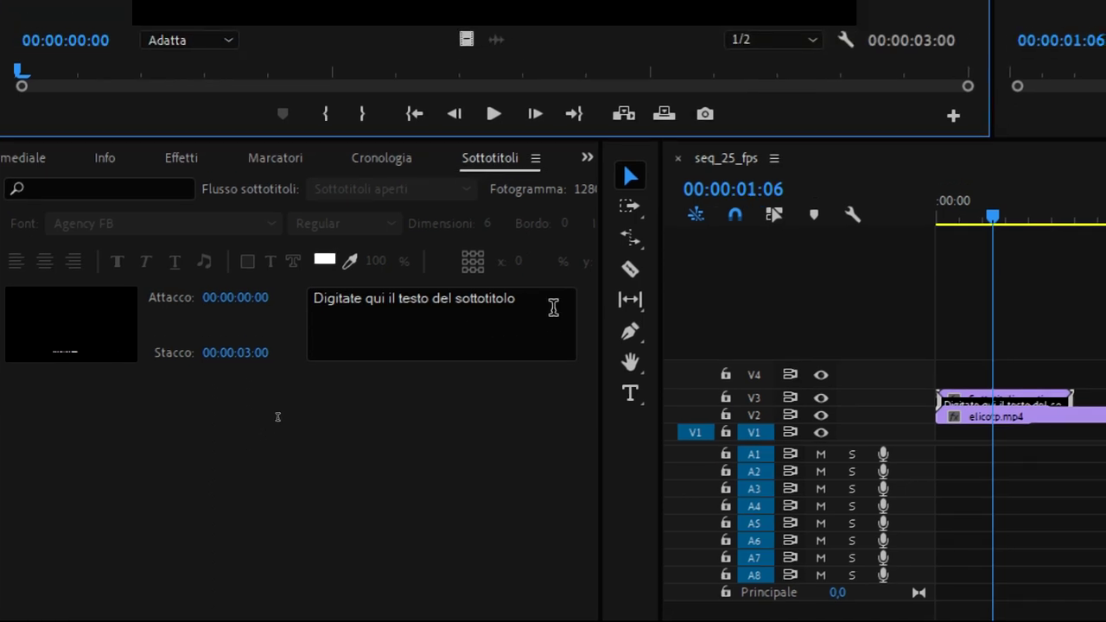
Change the placeholder caption text to "- Ciao come stai?"
{"action": "double_click", "coordinate": [323, 301]}
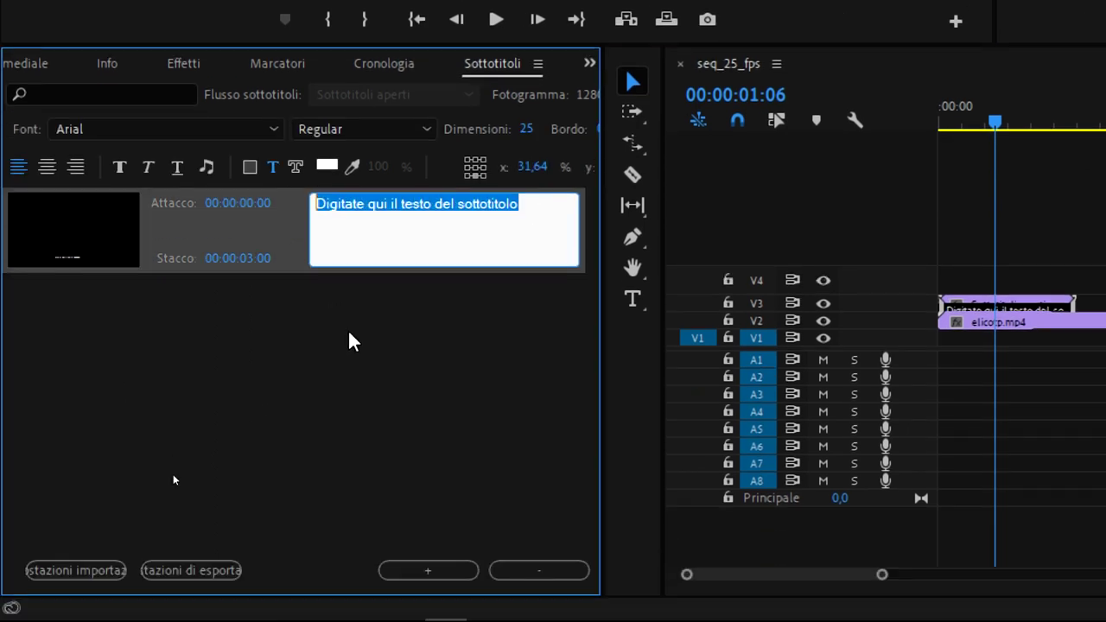
{"action": "type", "text": "- Ciao come stai?"}
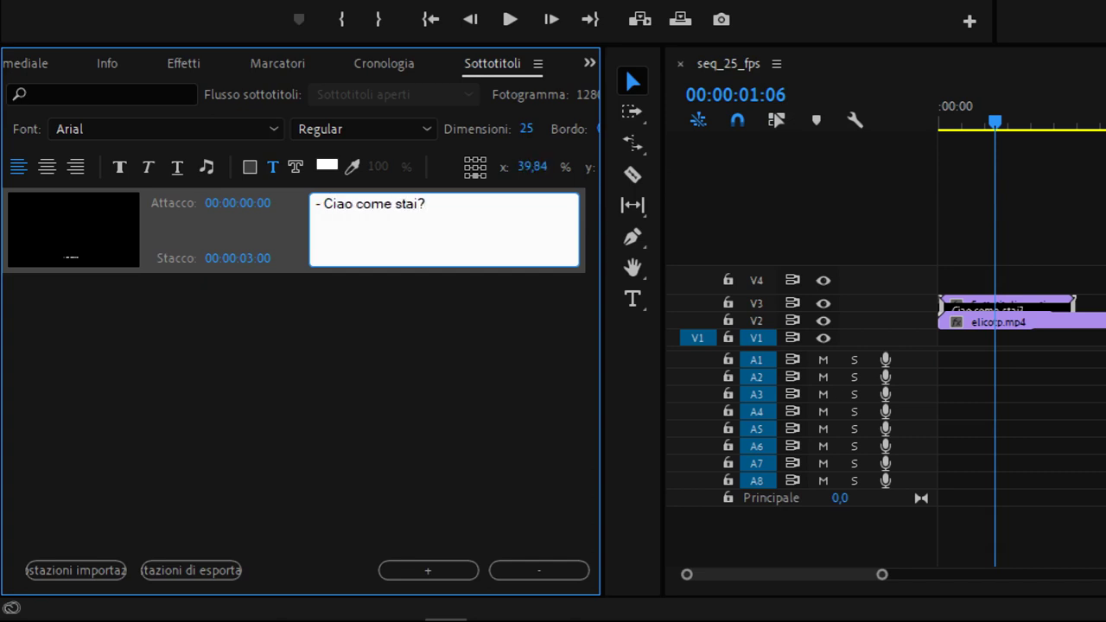
{"action": "left_click", "coordinate": [369, 337]}
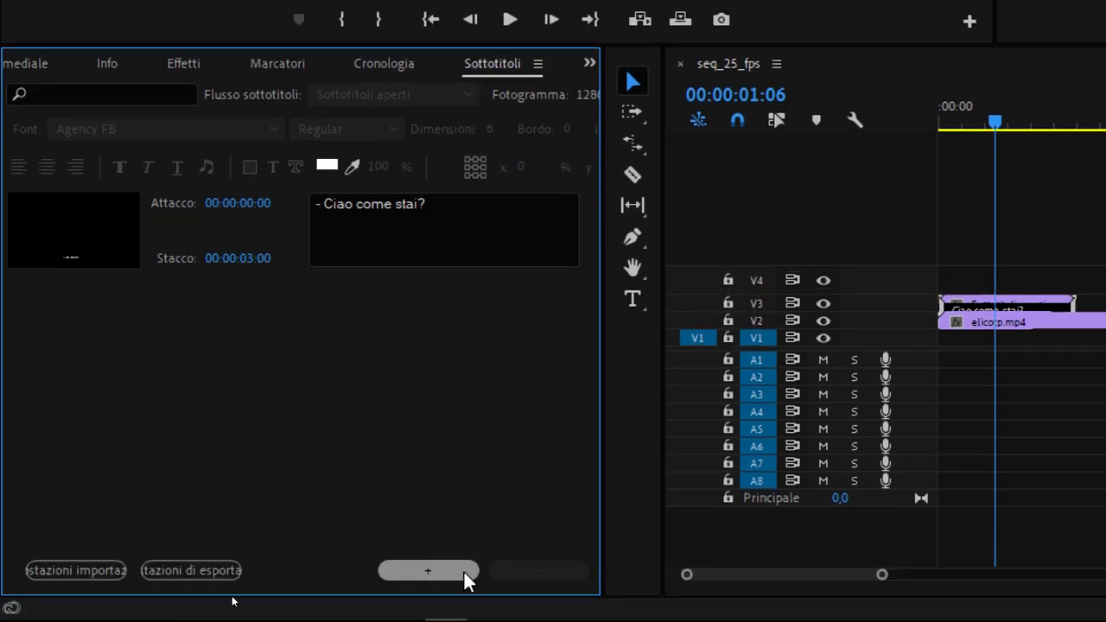
Add a second caption reading "- Bene grazie, e tu?" after the first
{"action": "left_click", "coordinate": [460, 569]}
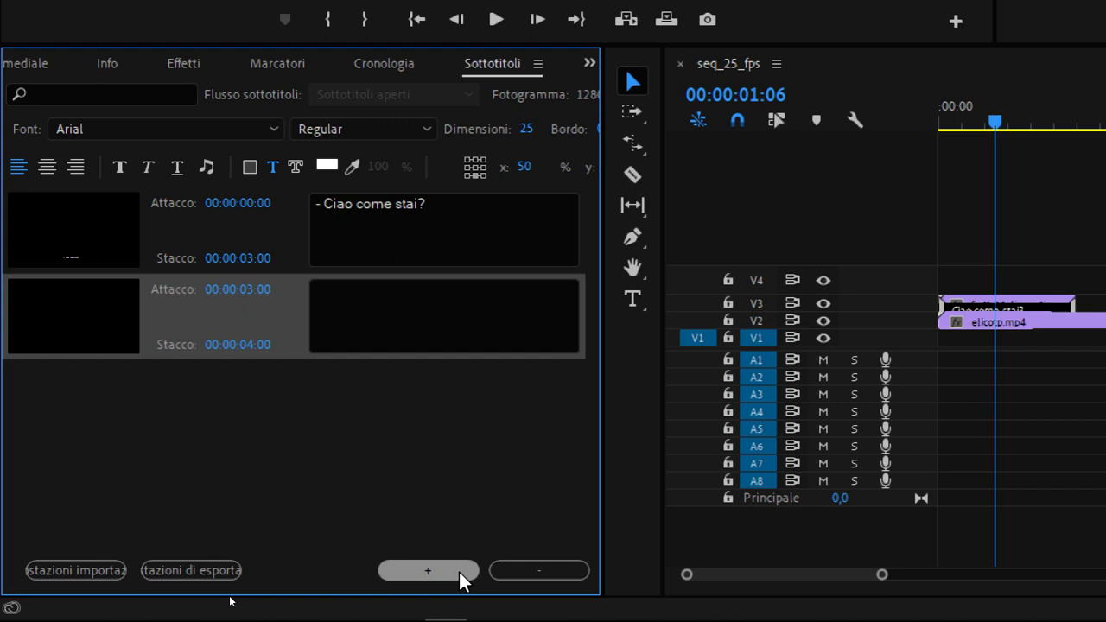
{"action": "left_click", "coordinate": [432, 317]}
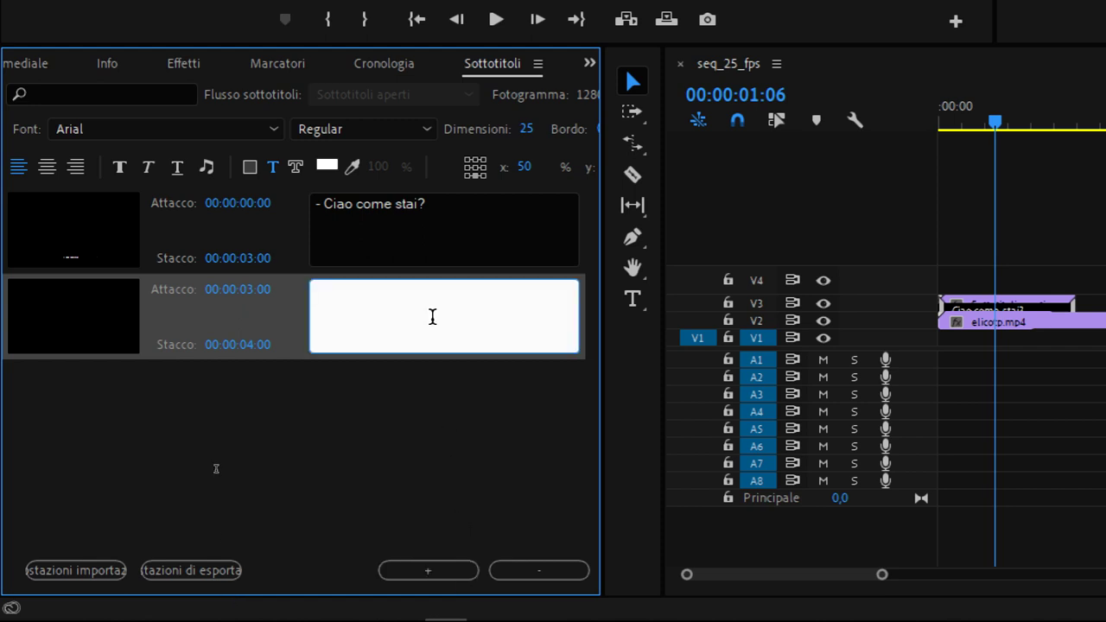
{"action": "type", "text": "-"}
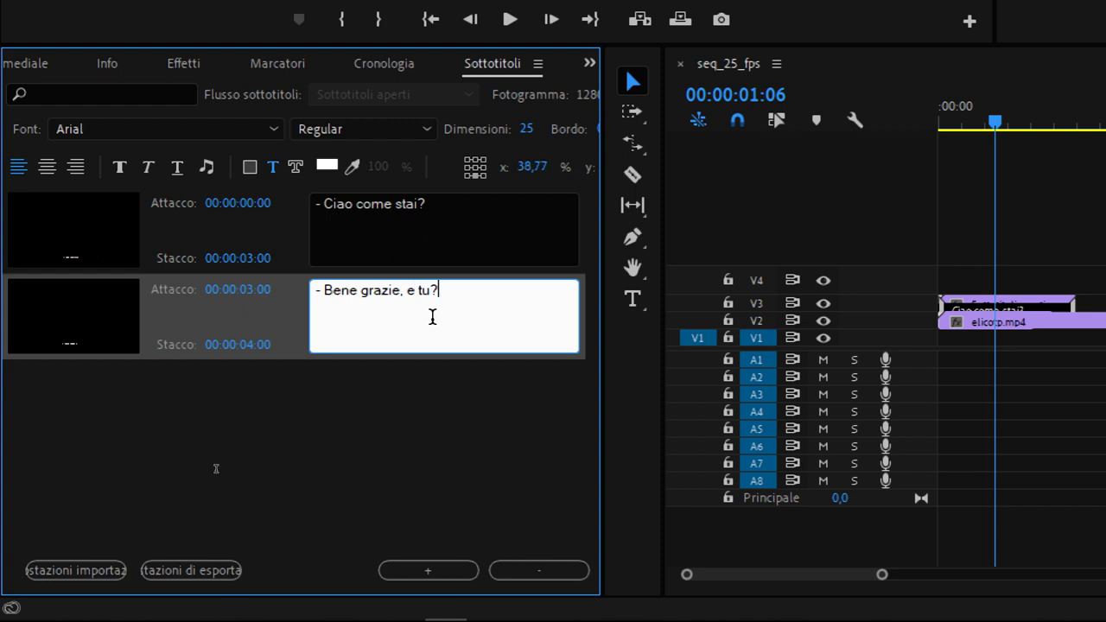
{"action": "left_click", "coordinate": [433, 440]}
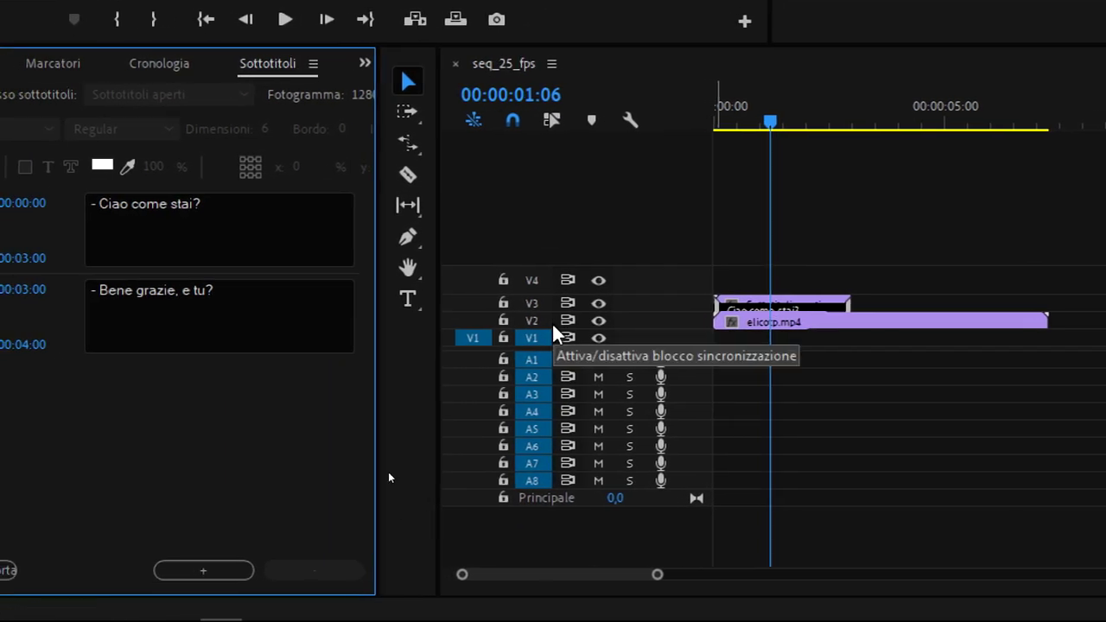
Enlarge track V3 and stretch the subtitles clip to the end of elicotp.mp4
{"action": "left_click", "coordinate": [553, 312]}
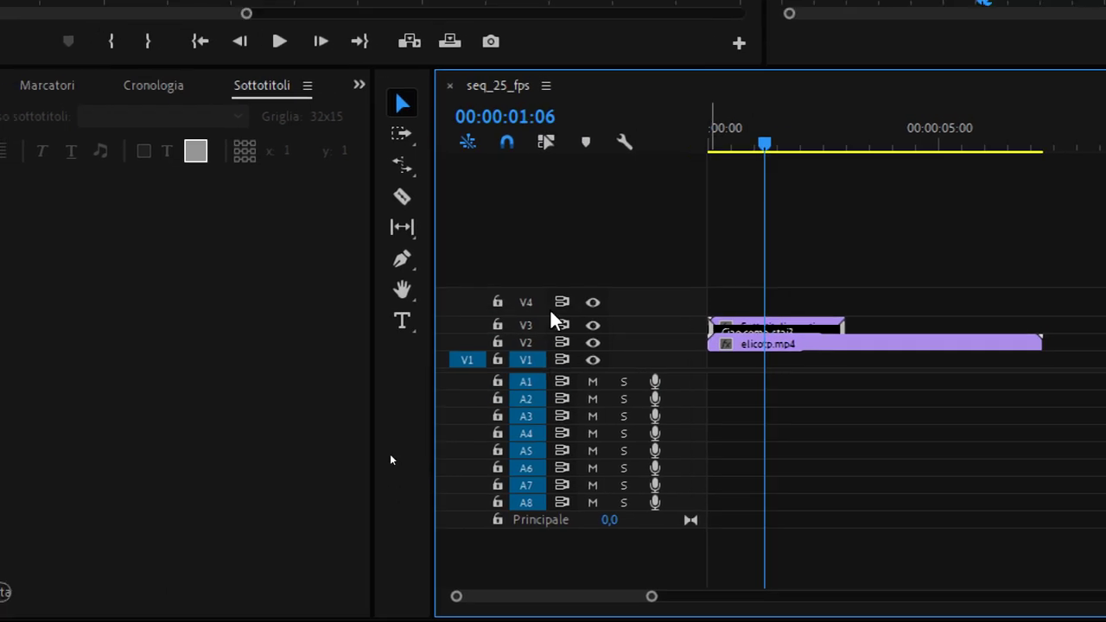
{"action": "left_click_drag", "start_coordinate": [553, 312], "coordinate": [553, 289]}
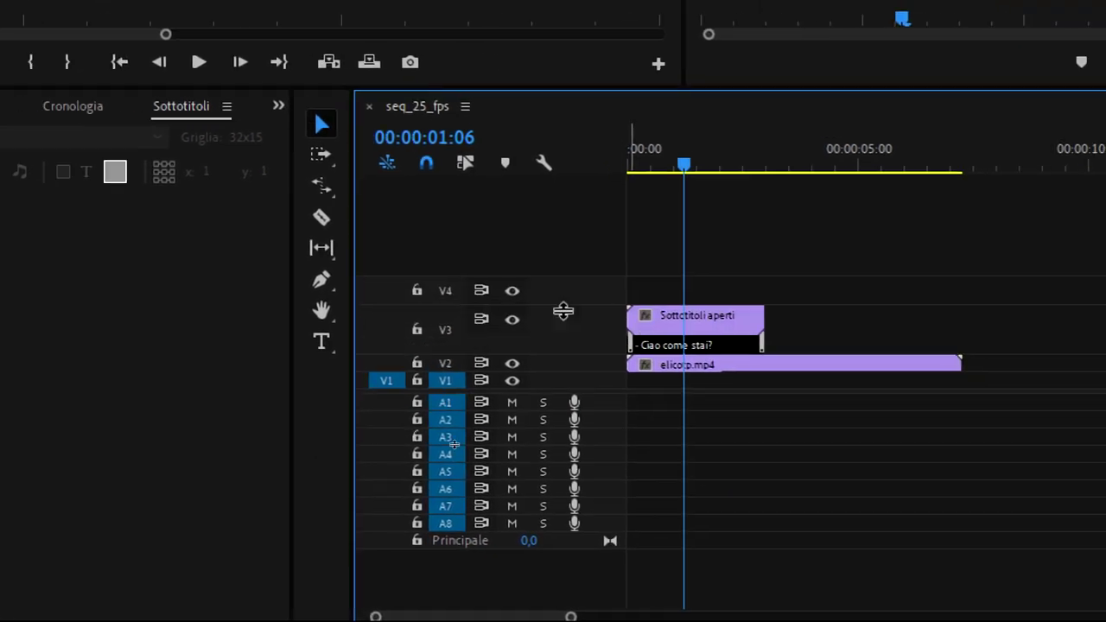
{"action": "left_click_drag", "start_coordinate": [624, 311], "coordinate": [824, 298]}
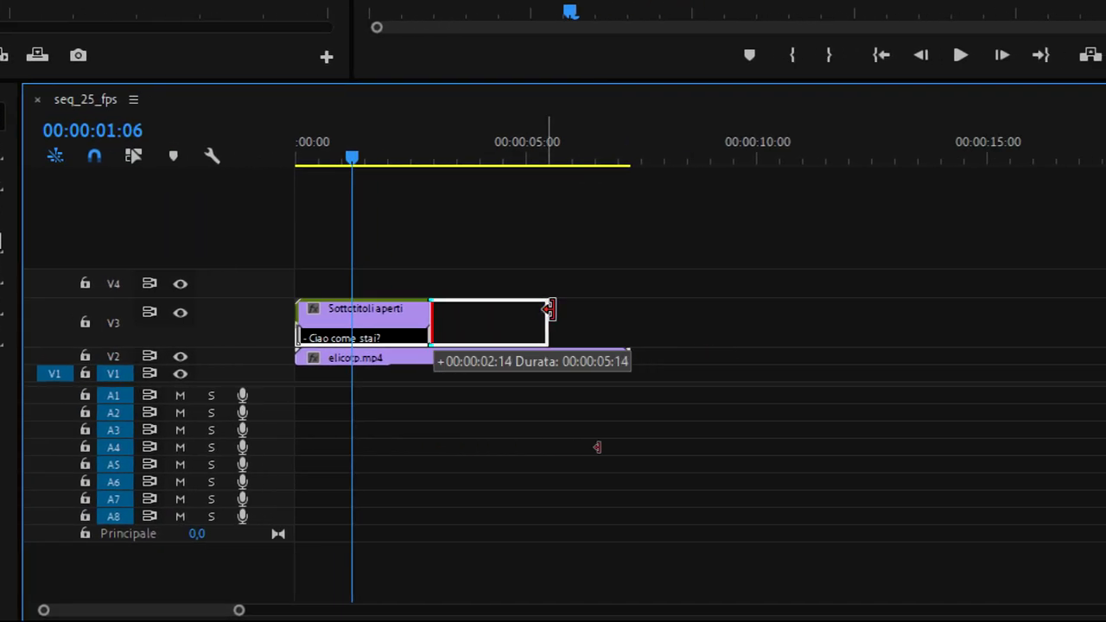
{"action": "left_click_drag", "start_coordinate": [550, 309], "coordinate": [546, 310]}
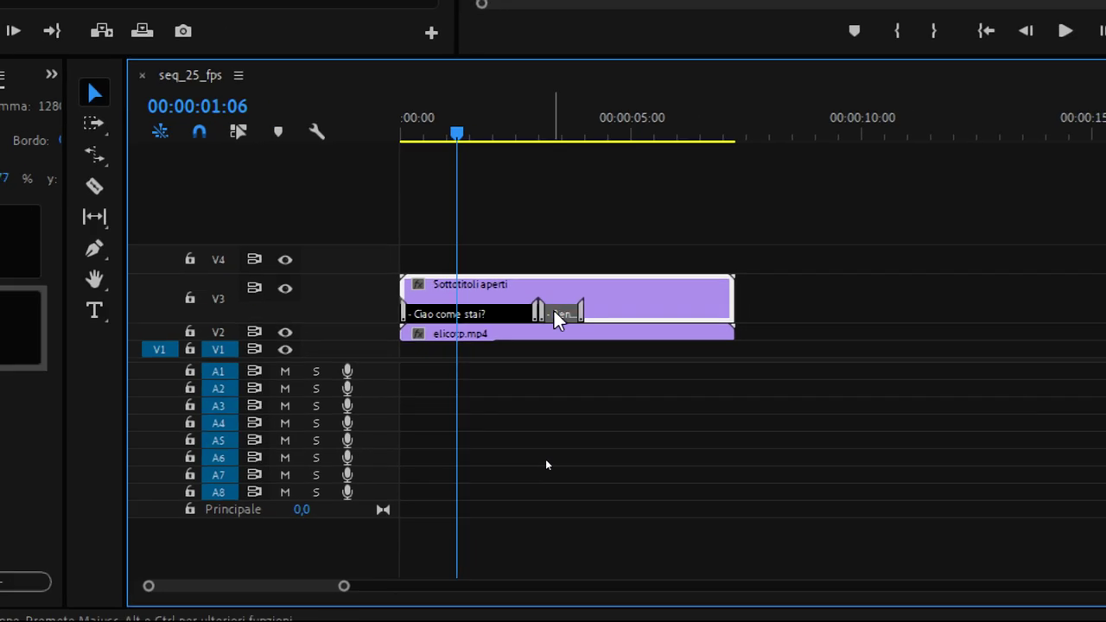
{"action": "left_click", "coordinate": [554, 317]}
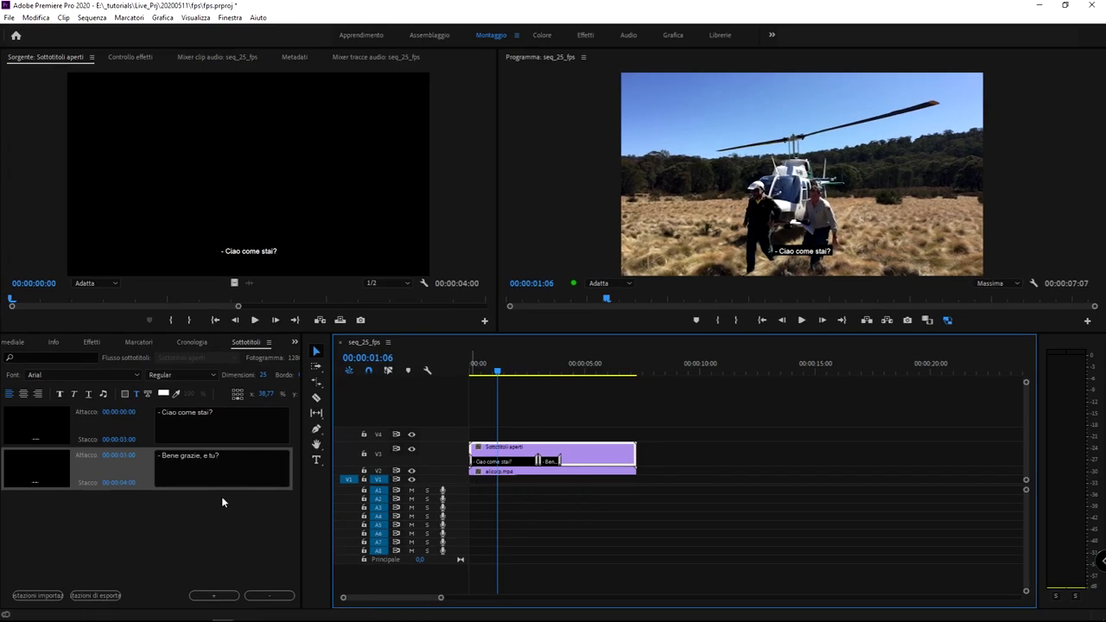
Replace the subtitles clip on the timeline with a fresh copy and lengthen it
{"action": "left_click", "coordinate": [12, 342]}
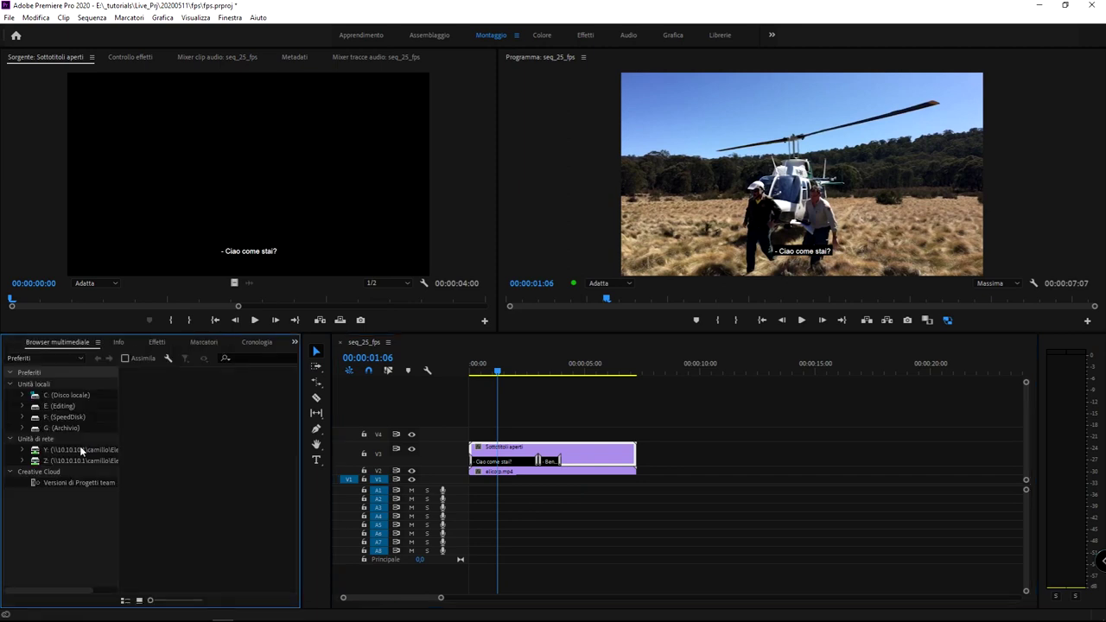
{"action": "left_click", "coordinate": [6, 343]}
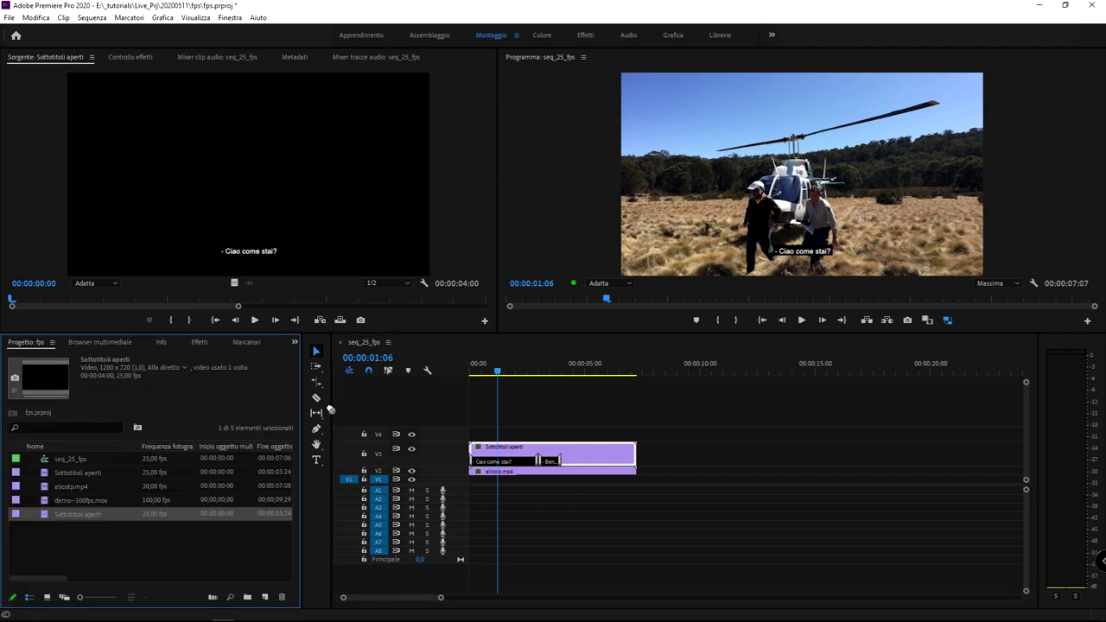
{"action": "left_click", "coordinate": [571, 459]}
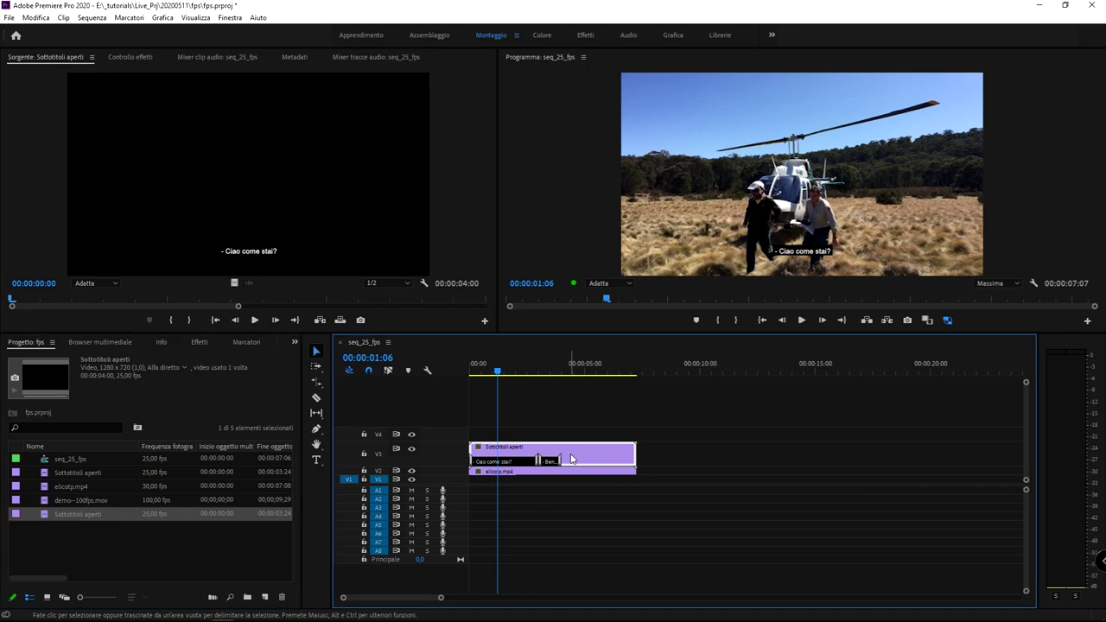
{"action": "key", "text": "Delete"}
{"action": "left_click_drag", "start_coordinate": [40, 516], "coordinate": [452, 463]}
{"action": "left_click_drag", "start_coordinate": [561, 454], "coordinate": [629, 454]}
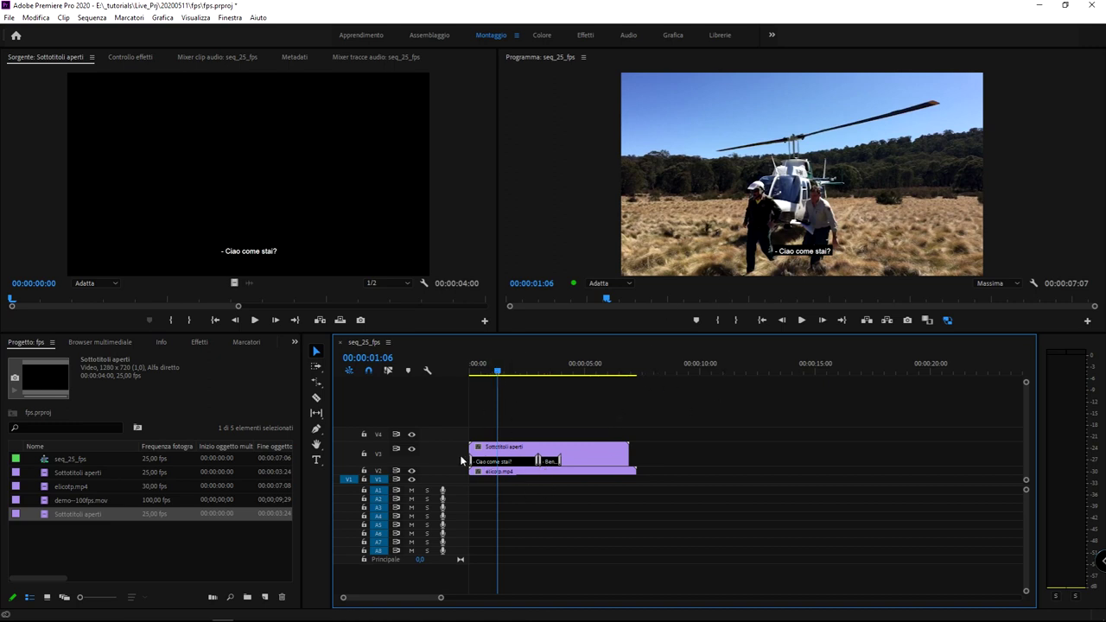
Trim the first caption to start slightly later and play back from the start to check
{"action": "left_click_drag", "start_coordinate": [484, 459], "coordinate": [496, 460]}
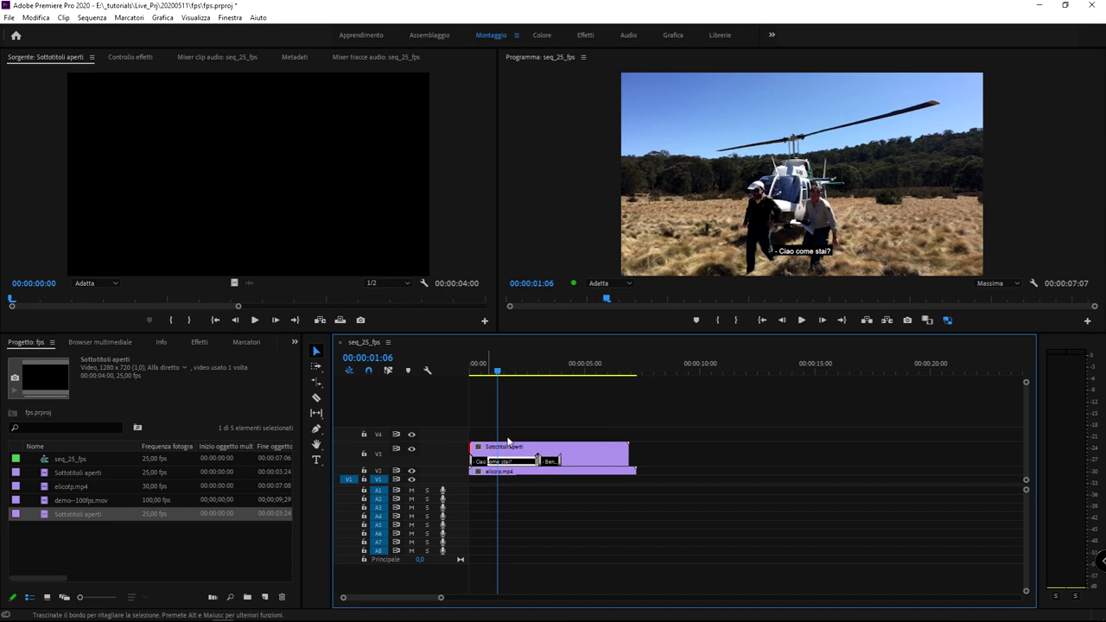
{"action": "key", "text": "Home"}
{"action": "key", "text": "space"}
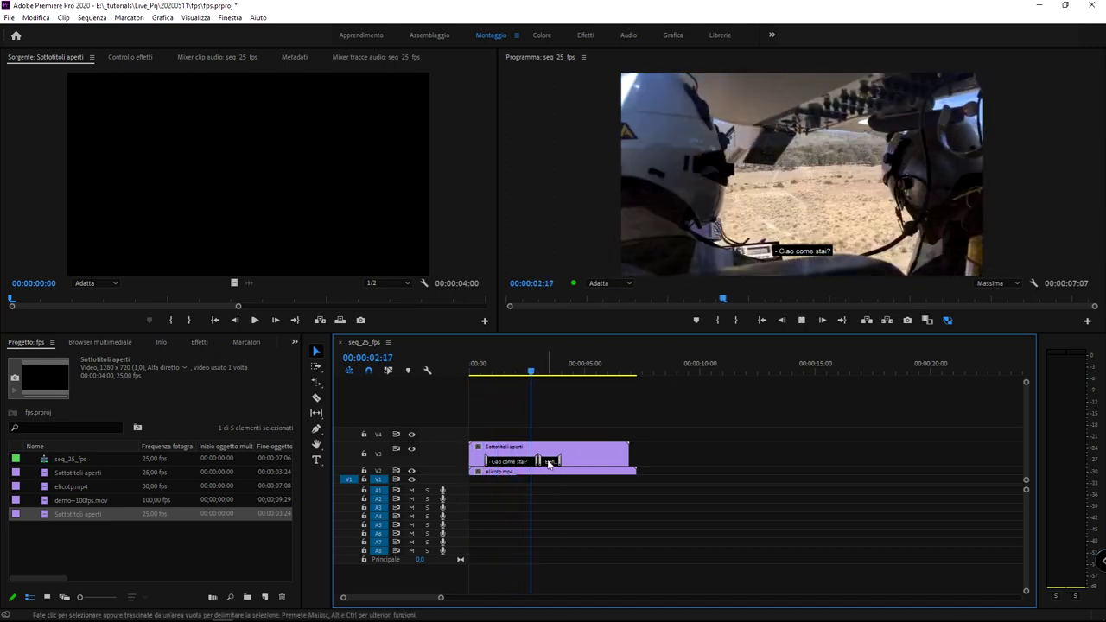
{"action": "key", "text": "space"}
Lengthen the "- Bene grazie, e tu?" caption and replay its ending
{"action": "left_click", "coordinate": [547, 467]}
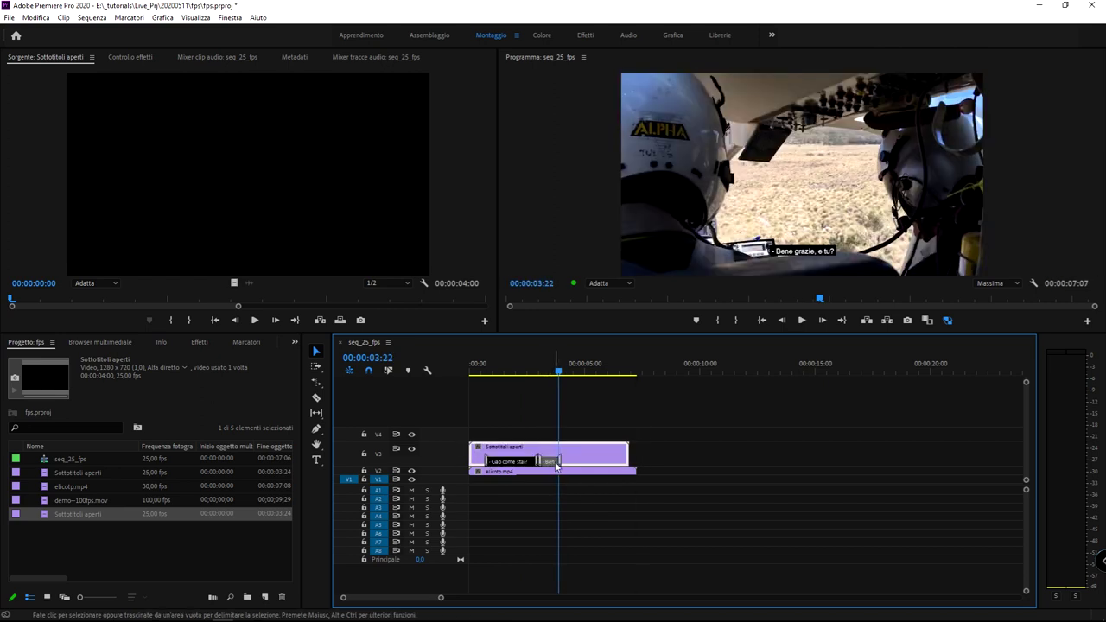
{"action": "left_click_drag", "start_coordinate": [555, 465], "coordinate": [563, 464]}
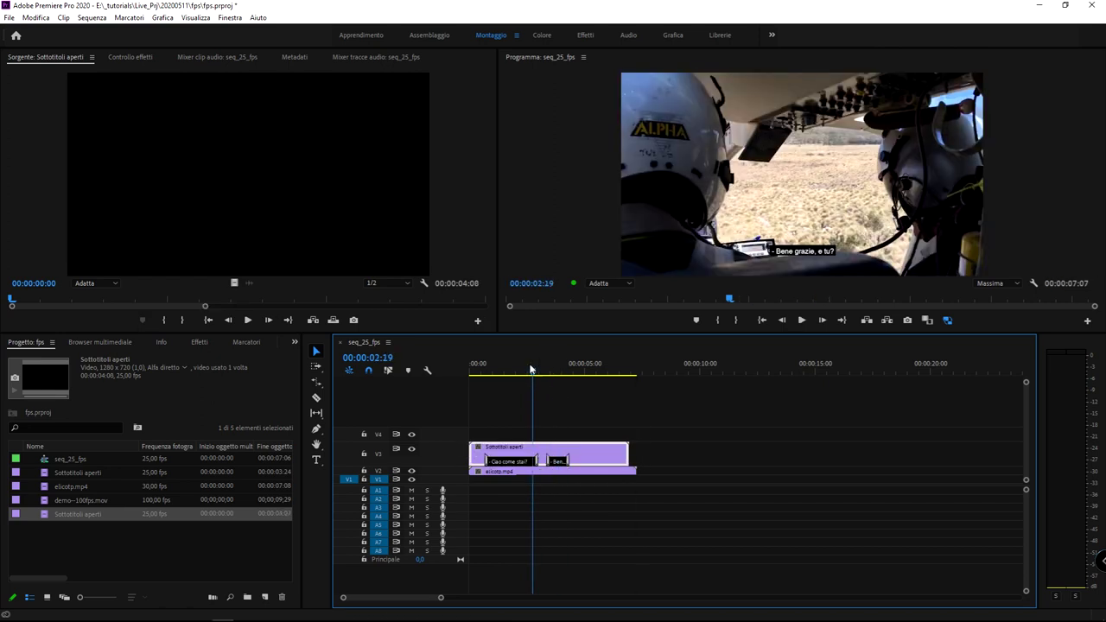
{"action": "key", "text": "shift+k"}
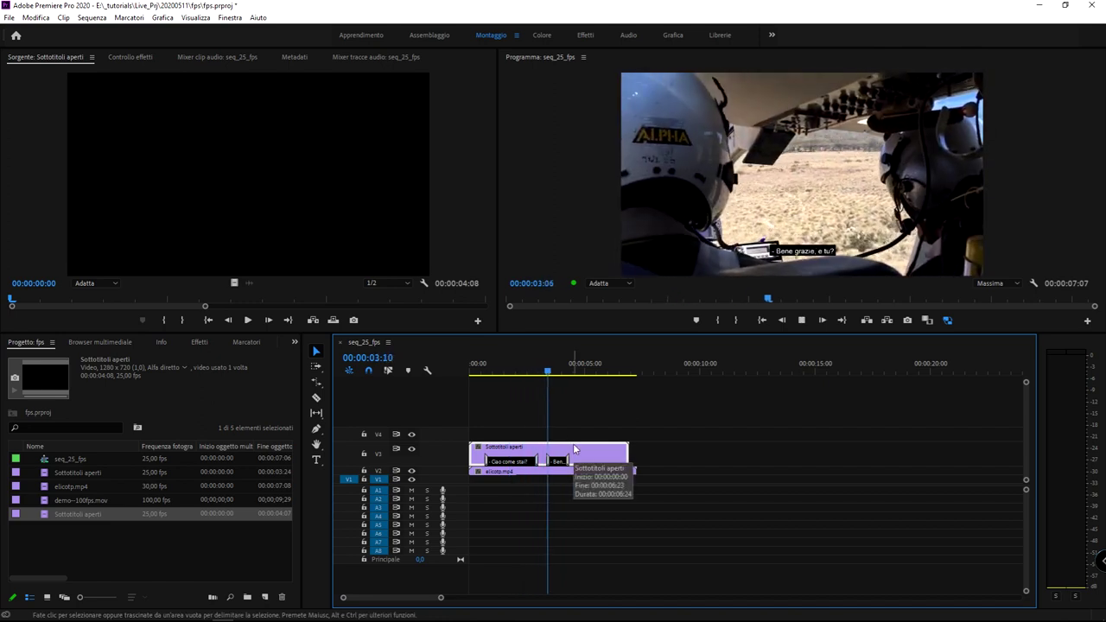
{"action": "key", "text": "space"}
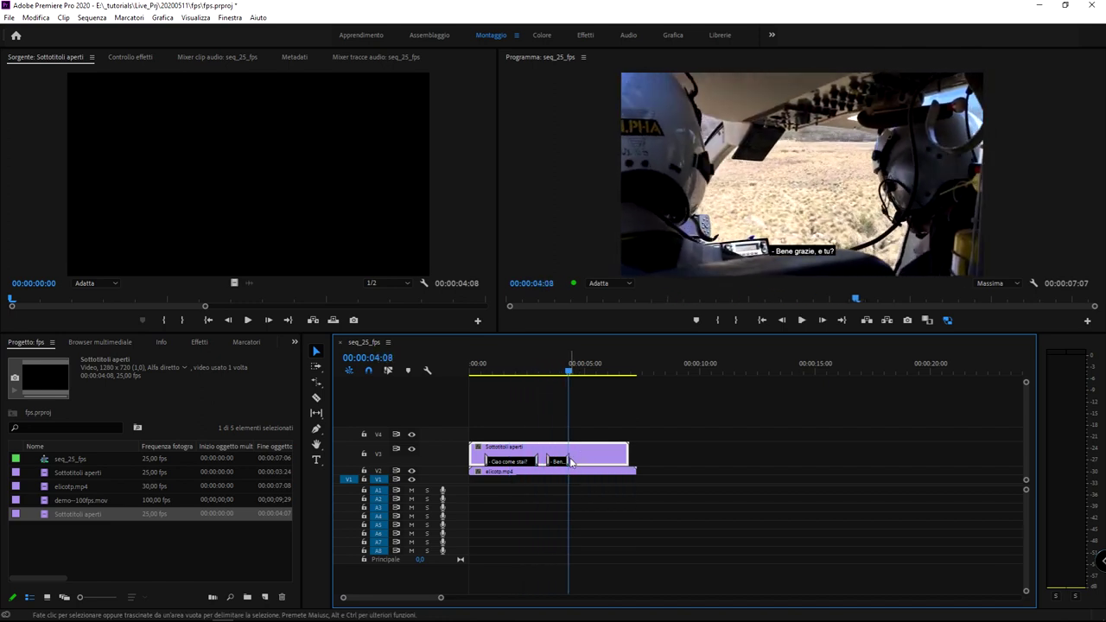
{"action": "left_click", "coordinate": [548, 459]}
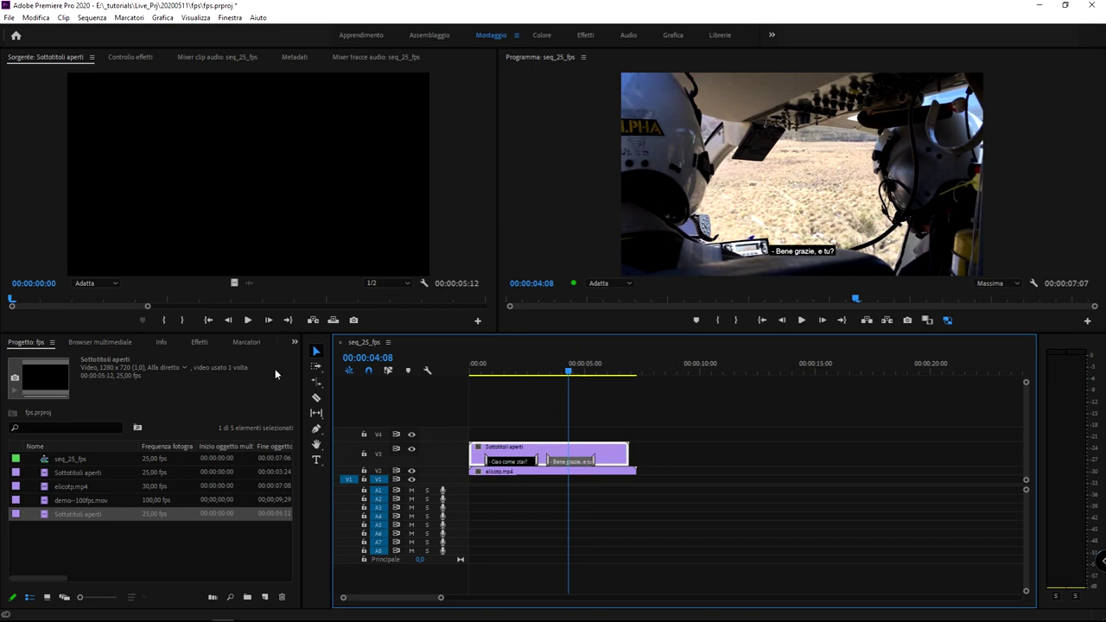
Select both captions, delay the first to 00:00:00:17, and set background opacity to 0
{"action": "double_click", "coordinate": [544, 451]}
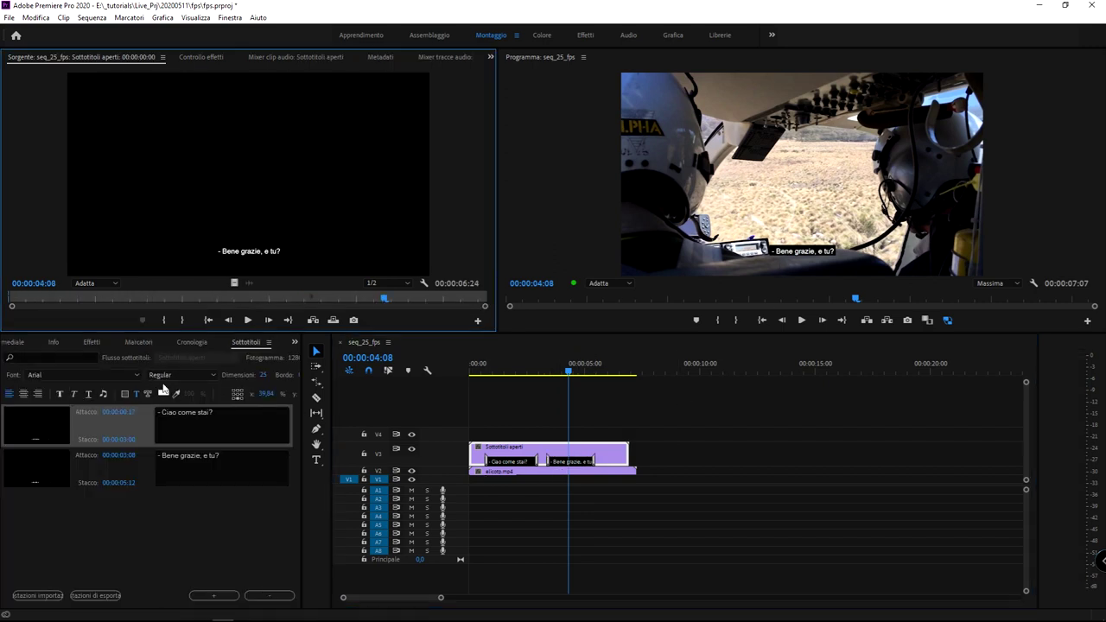
{"action": "left_click", "coordinate": [148, 471], "text": "shift"}
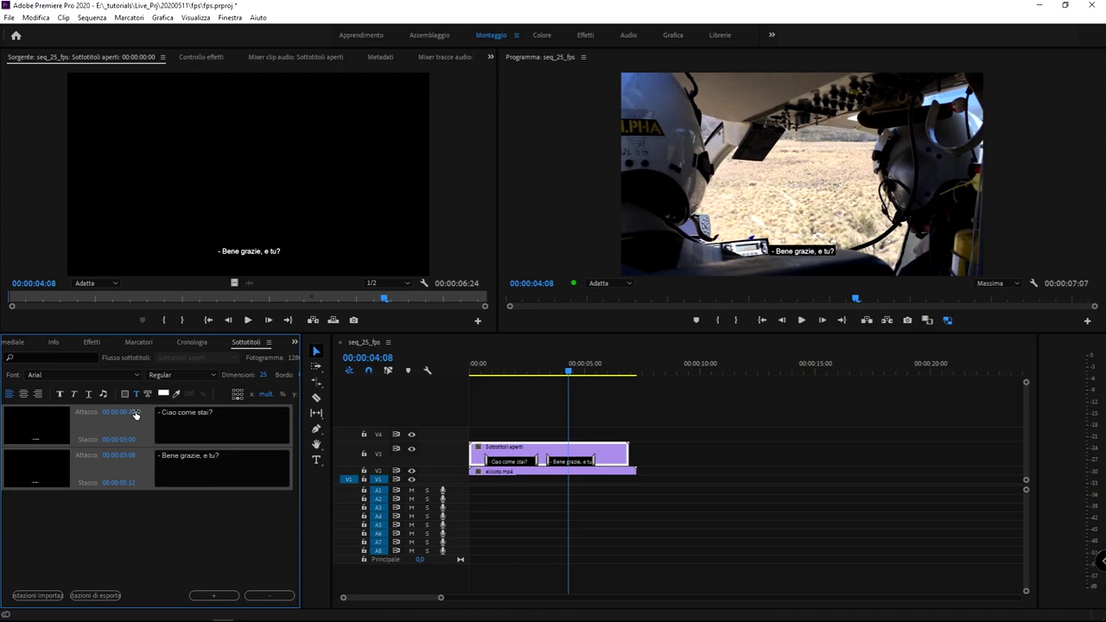
{"action": "left_click_drag", "start_coordinate": [134, 415], "coordinate": [138, 415]}
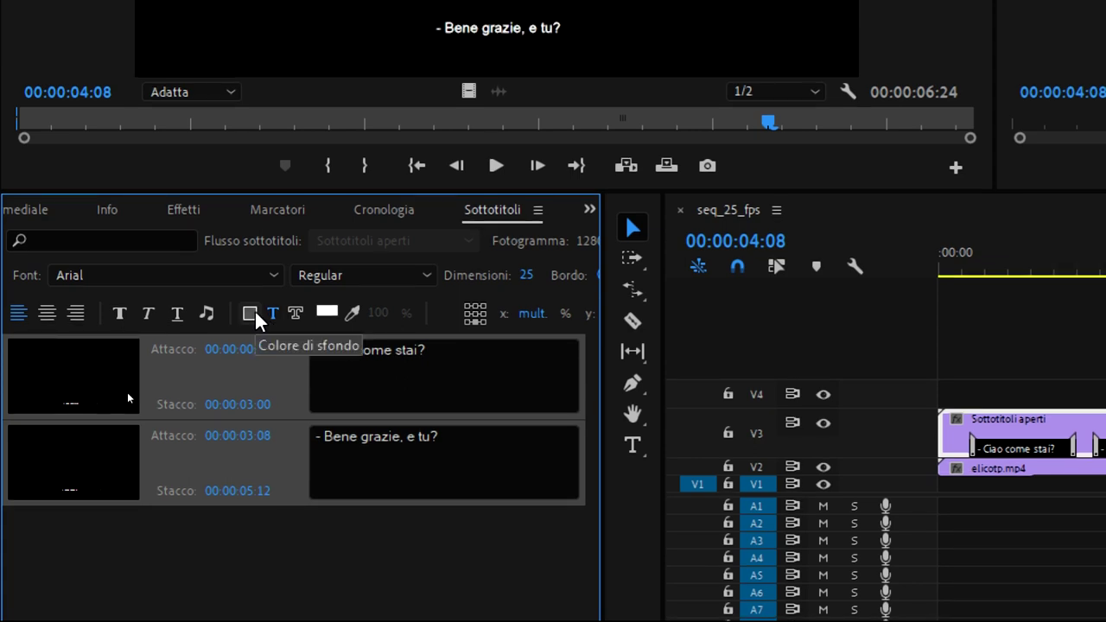
{"action": "left_click", "coordinate": [253, 314]}
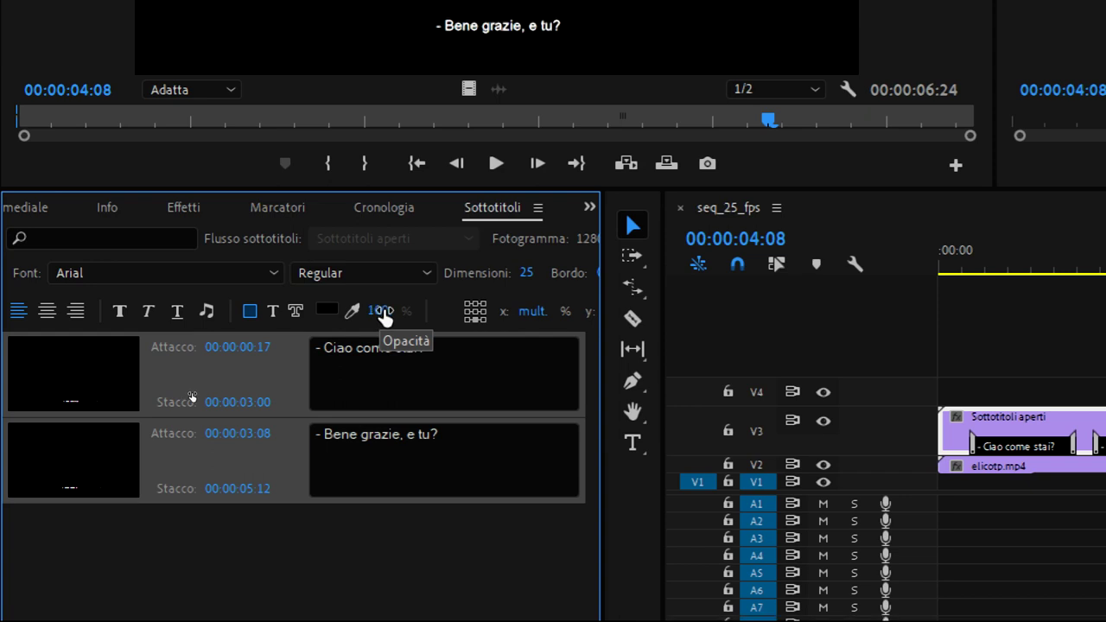
{"action": "left_click_drag", "start_coordinate": [381, 311], "coordinate": [230, 311]}
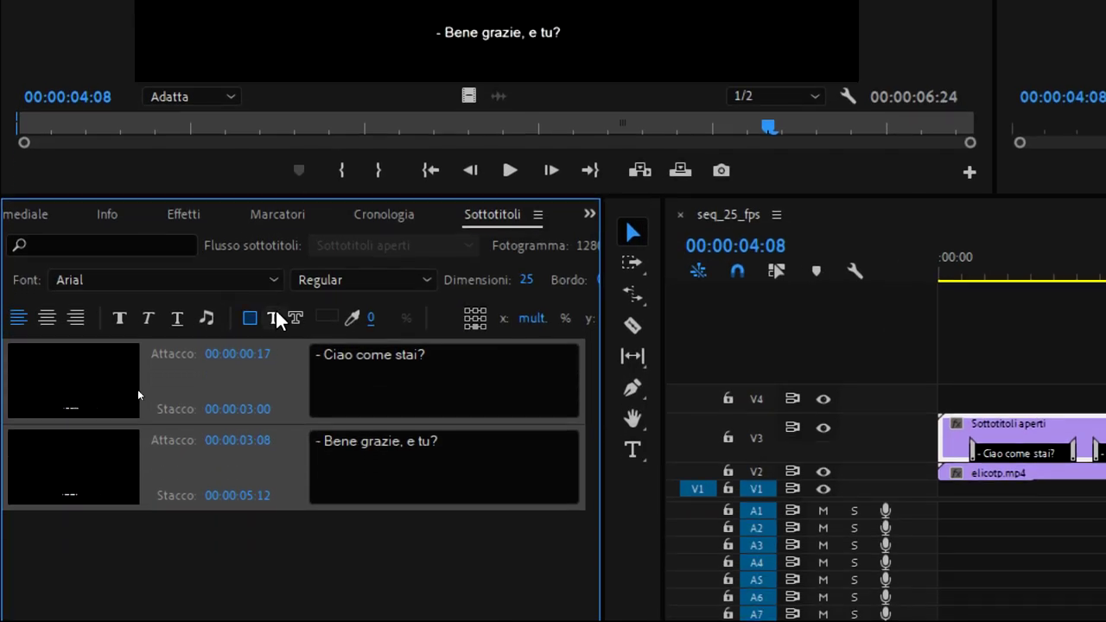
{"action": "left_click", "coordinate": [273, 316]}
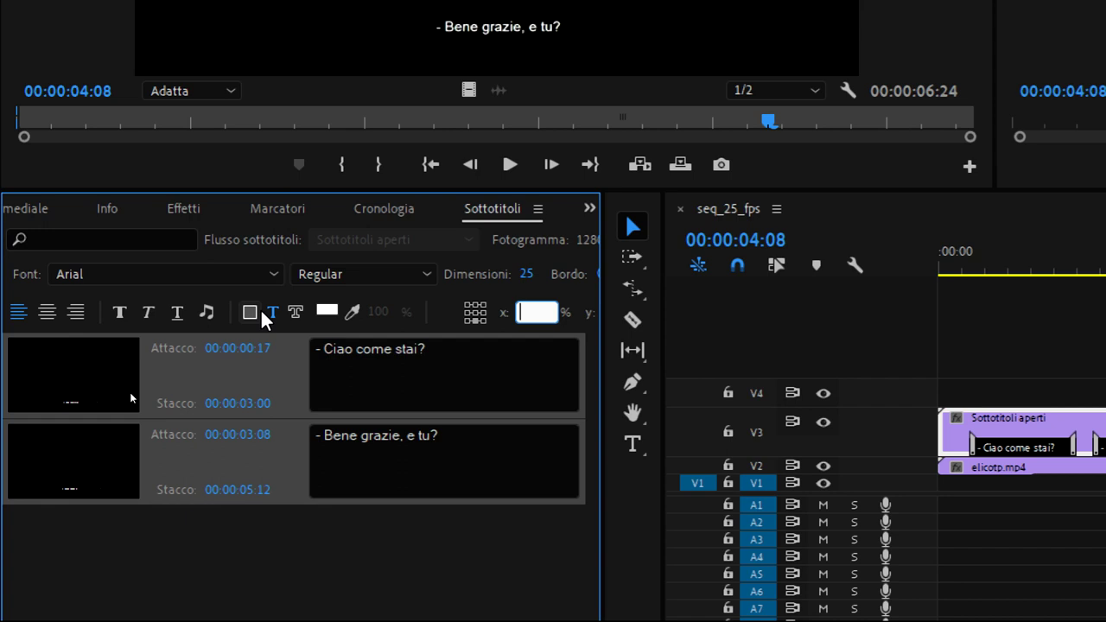
Make both captions Bold at size 40 and preview the first one
{"action": "left_click", "coordinate": [419, 318]}
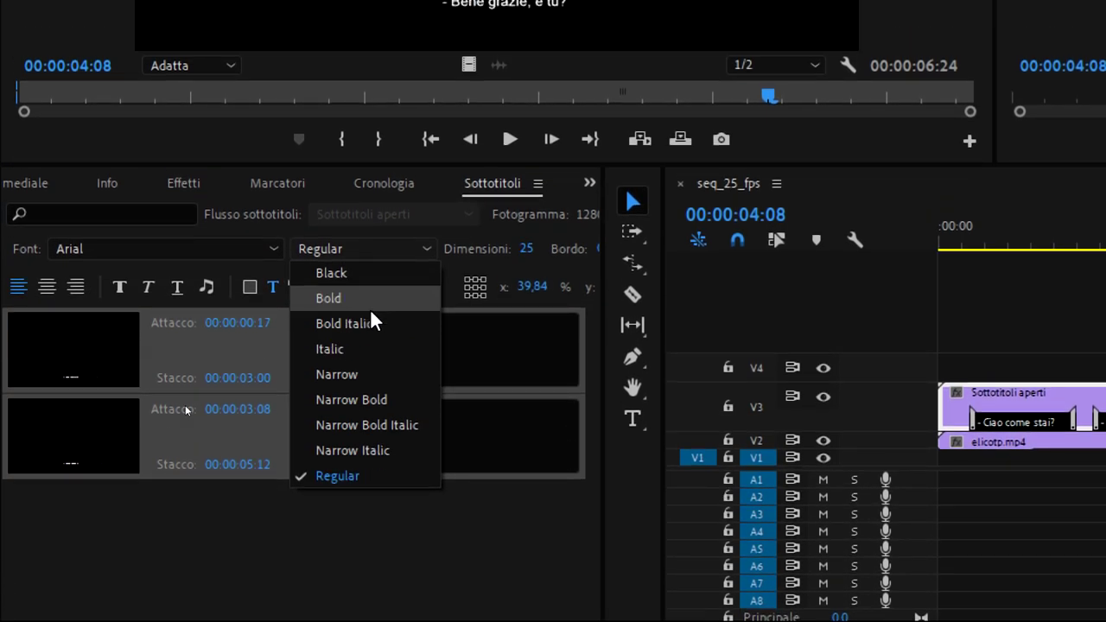
{"action": "left_click", "coordinate": [370, 257]}
{"action": "left_click", "coordinate": [526, 304]}
{"action": "type", "text": "40"}
{"action": "key", "text": "Return"}
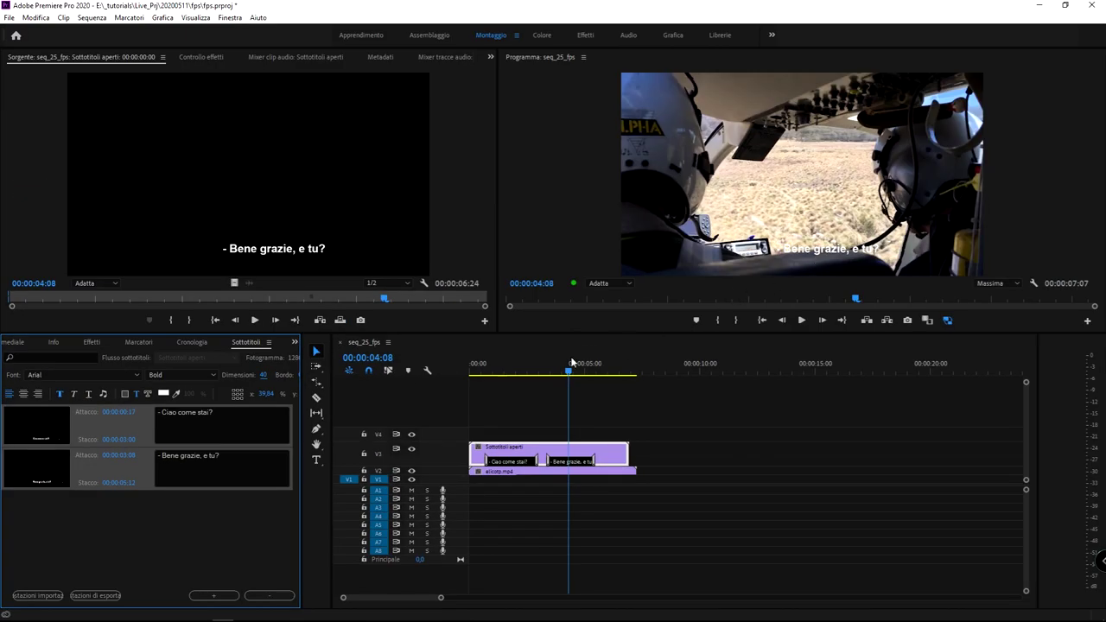
{"action": "mouse_move", "coordinate": [519, 373]}
{"action": "left_mouse_down"}
{"action": "mouse_move", "coordinate": [611, 370]}
{"action": "mouse_move", "coordinate": [471, 370]}
{"action": "left_mouse_up"}
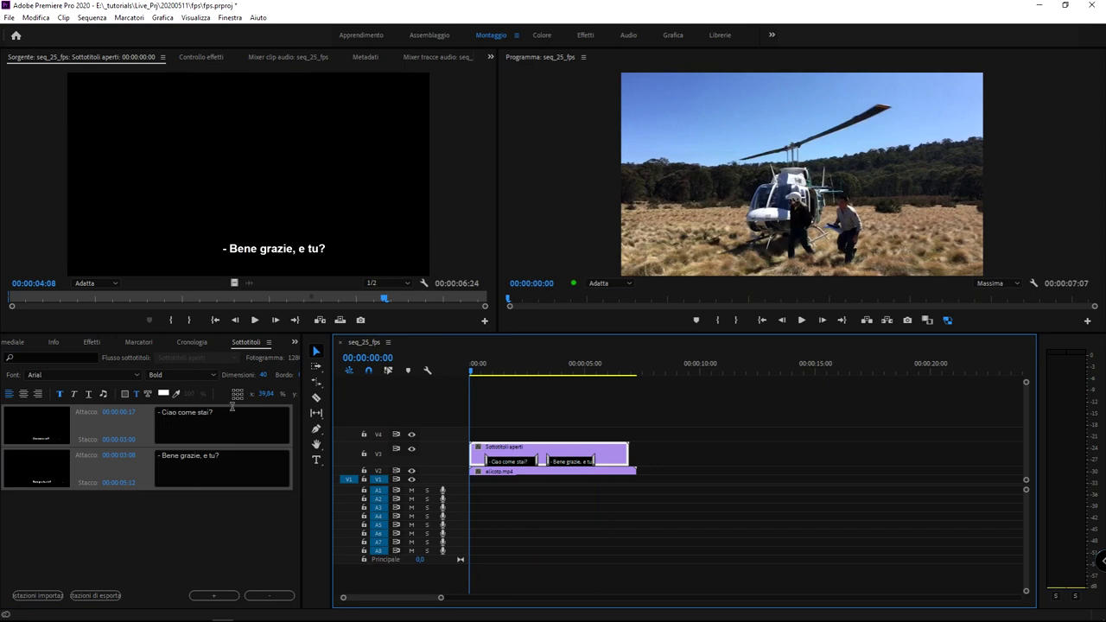
Preview the "Ciao come stai?" caption, then open Export Settings with Ctrl+M
{"action": "mouse_move", "coordinate": [515, 370]}
{"action": "left_mouse_down"}
{"action": "mouse_move", "coordinate": [560, 370]}
{"action": "mouse_move", "coordinate": [543, 370]}
{"action": "left_mouse_up"}
{"action": "key", "text": "ctrl+m"}
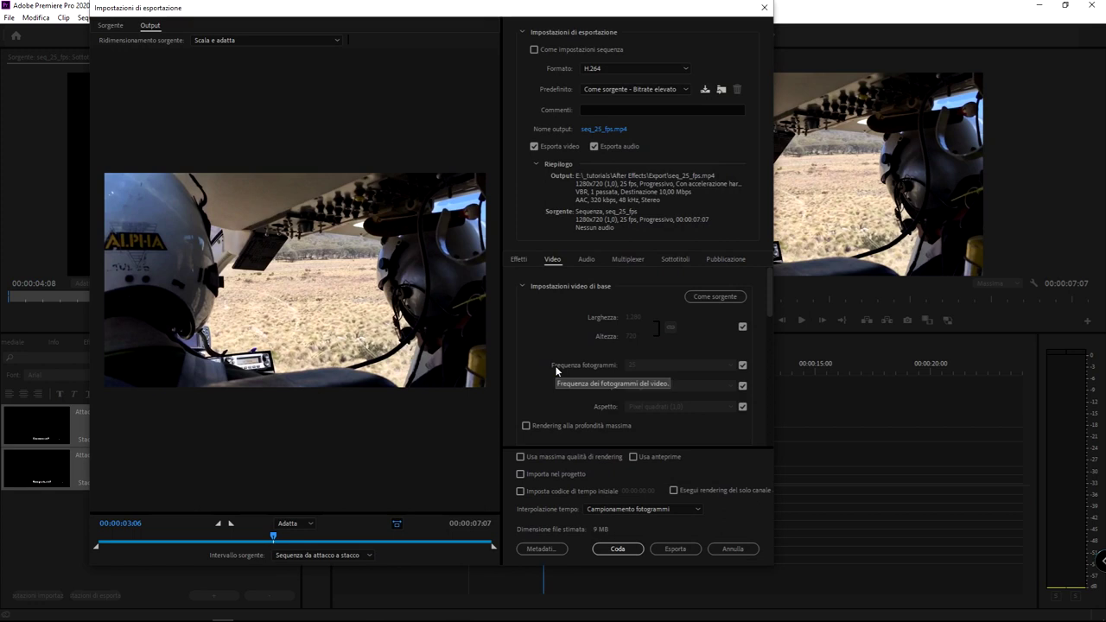
Choose Masterizza sottotitoli nel video in the export Sottotitoli tab and close the dialog
{"action": "left_click", "coordinate": [676, 260]}
{"action": "left_click", "coordinate": [688, 285]}
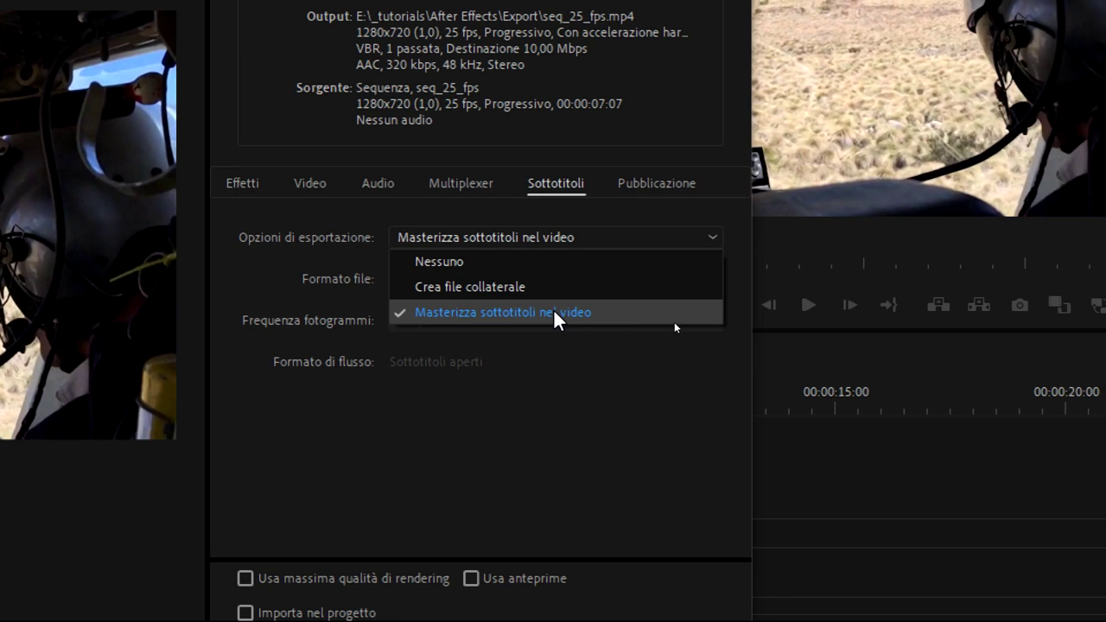
{"action": "left_click", "coordinate": [553, 309]}
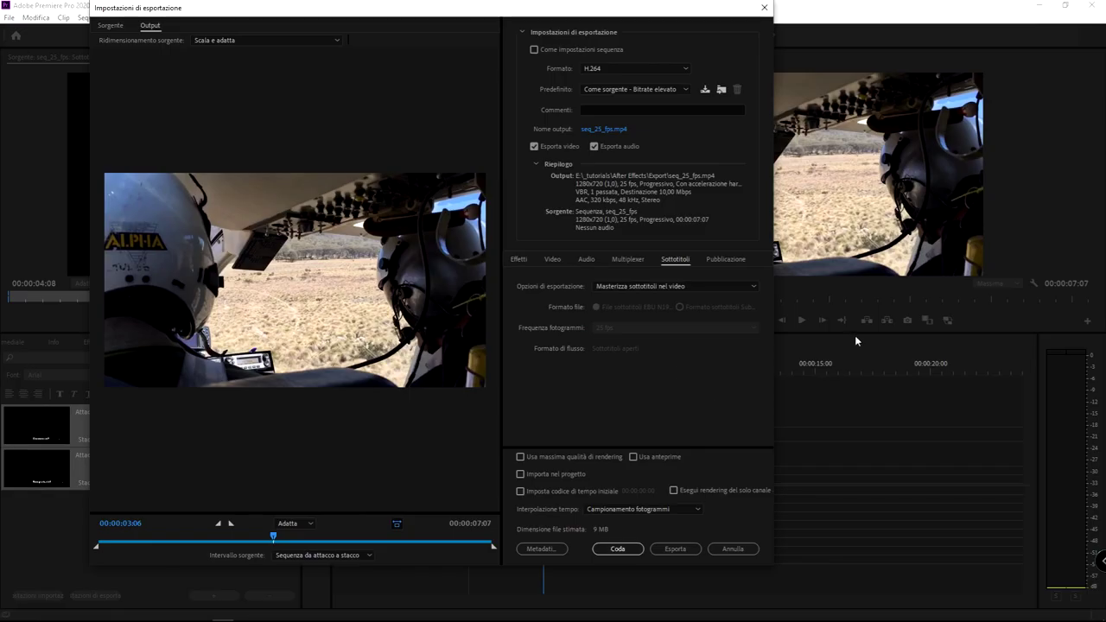
{"action": "key", "text": "Escape"}
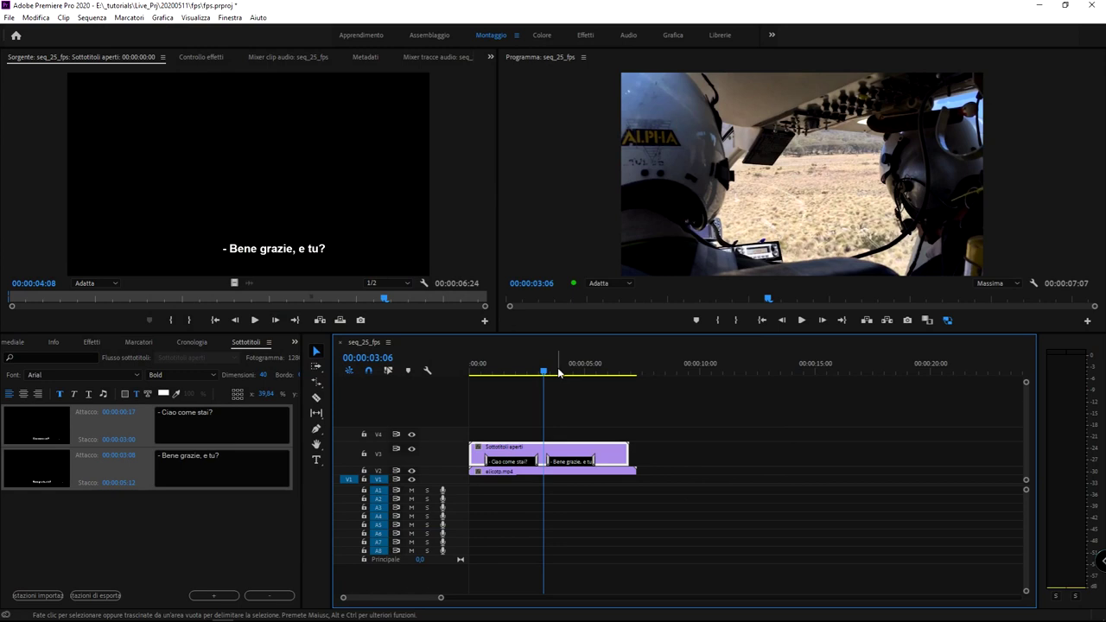
Scrub back to the bold "Ciao come stai?" caption and show the Progetto: fps bin
{"action": "mouse_move", "coordinate": [559, 372]}
{"action": "left_mouse_down"}
{"action": "mouse_move", "coordinate": [523, 372]}
{"action": "mouse_move", "coordinate": [541, 362]}
{"action": "left_mouse_up"}
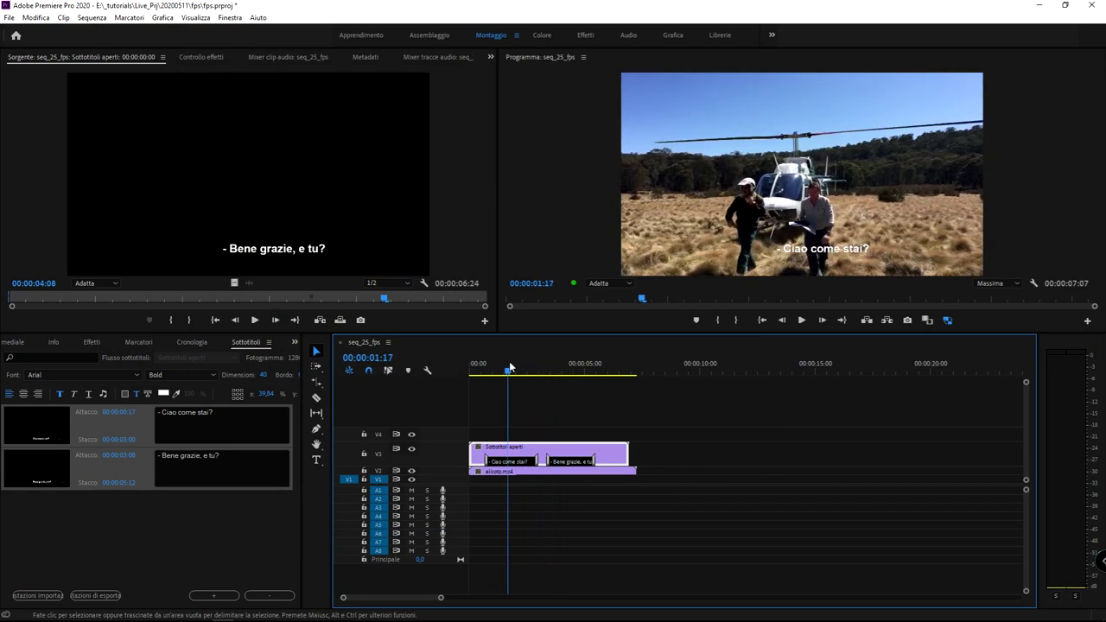
{"action": "left_click_drag", "start_coordinate": [541, 361], "coordinate": [497, 370]}
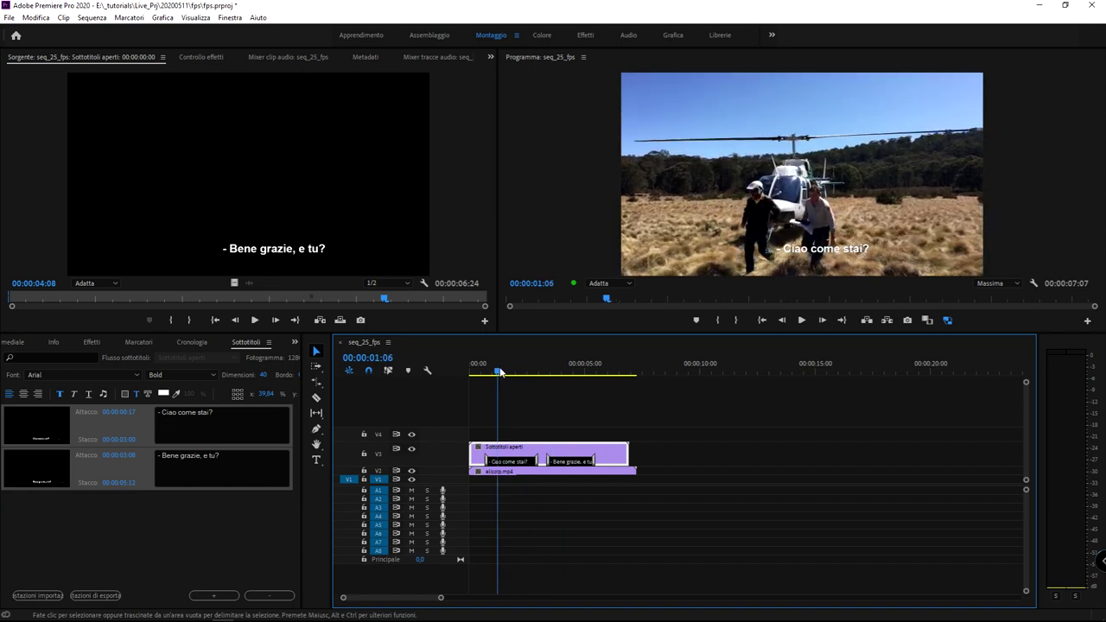
{"action": "left_click", "coordinate": [6, 346]}
{"action": "left_click", "coordinate": [5, 345]}
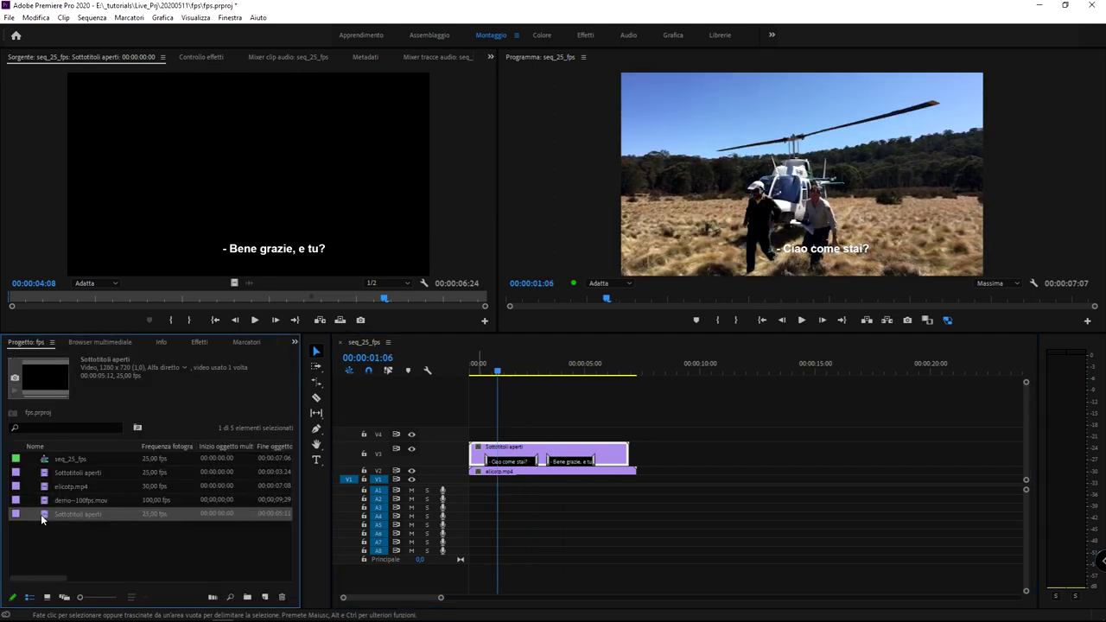
Export the open captions as a SubRip (.srt) file, typing 'stotitoli' for the name, into the _tutorials folder
{"action": "left_click", "coordinate": [8, 18]}
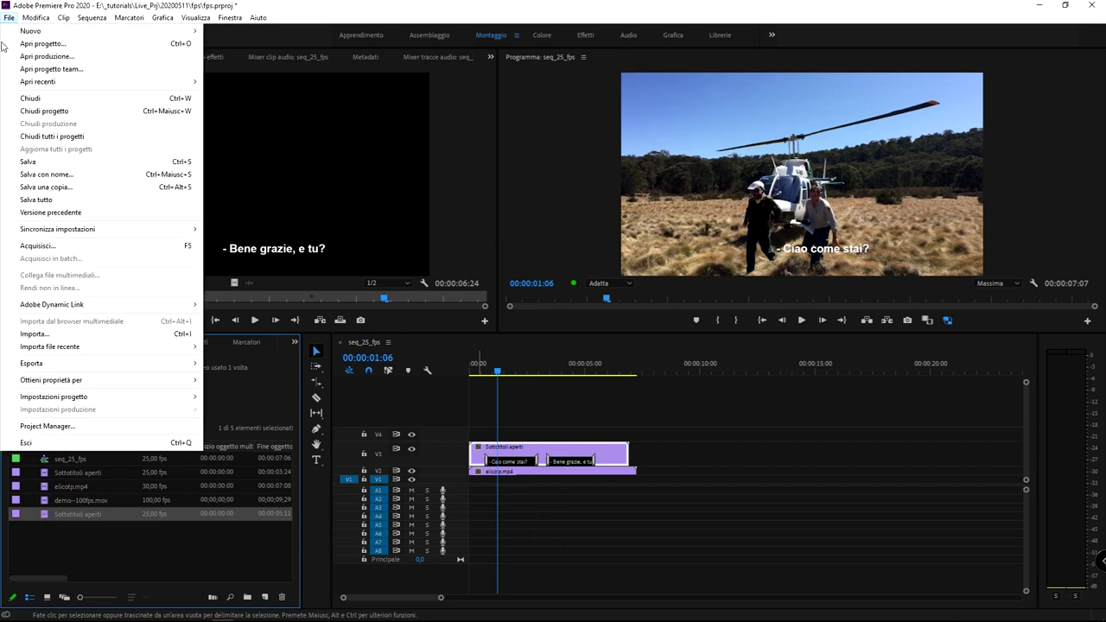
{"action": "mouse_move", "coordinate": [162, 366]}
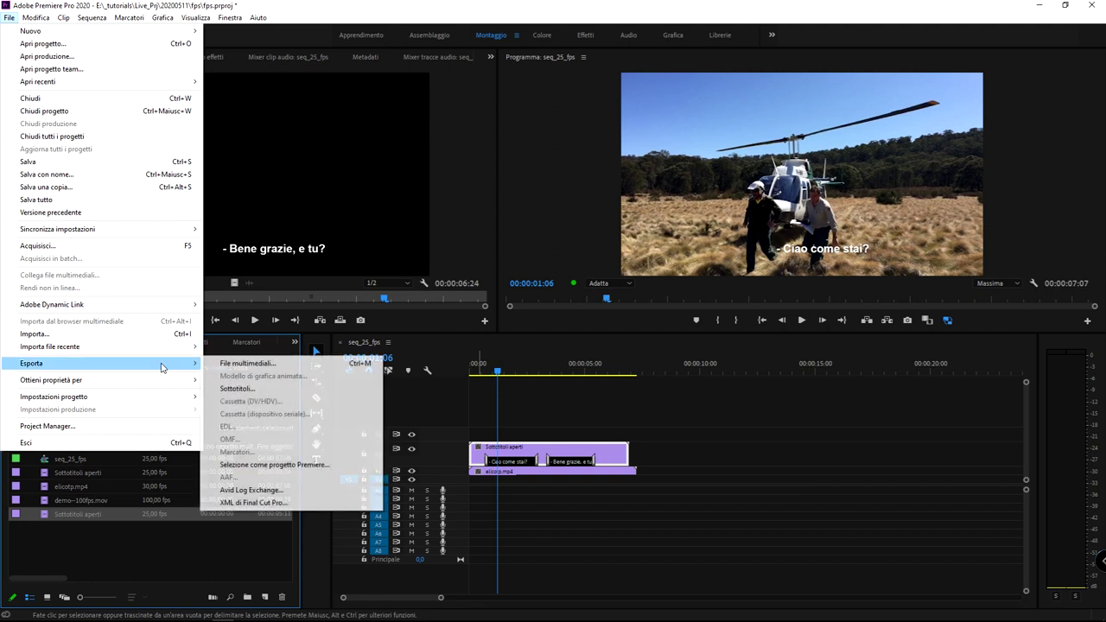
{"action": "left_click", "coordinate": [302, 389]}
{"action": "left_click", "coordinate": [554, 313]}
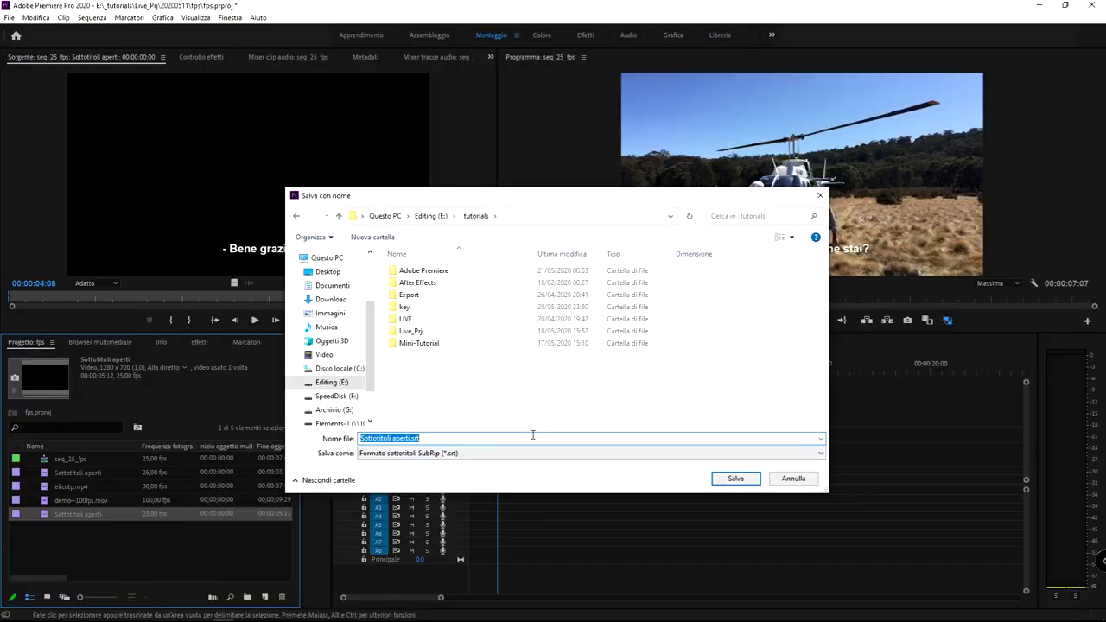
{"action": "type", "text": "so"}
{"action": "type", "text": "totitoli"}
{"action": "left_click", "coordinate": [733, 480]}
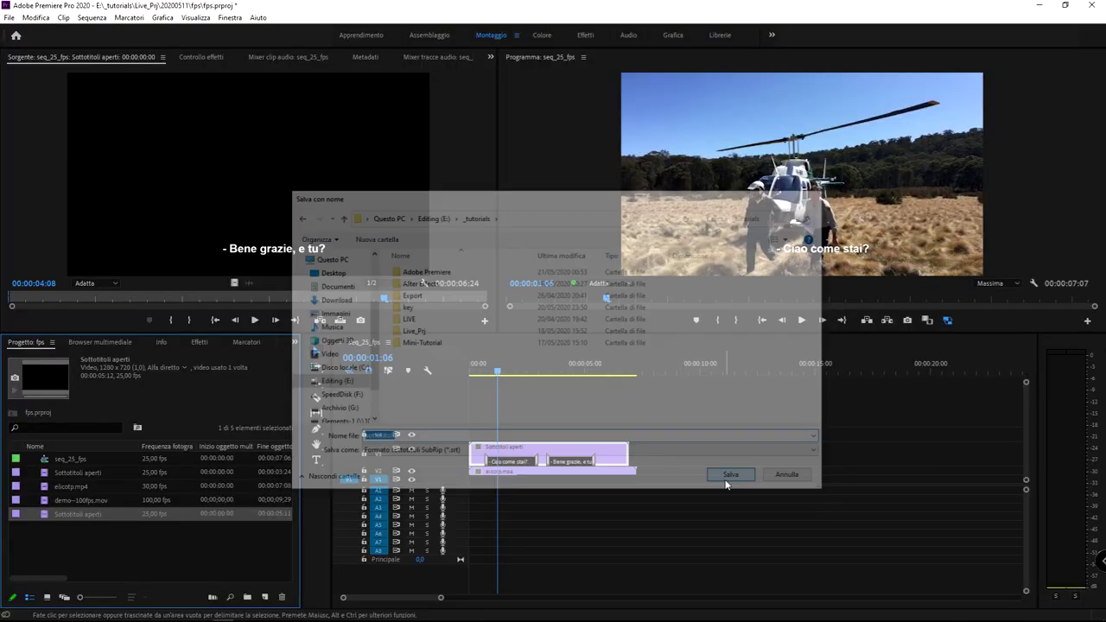